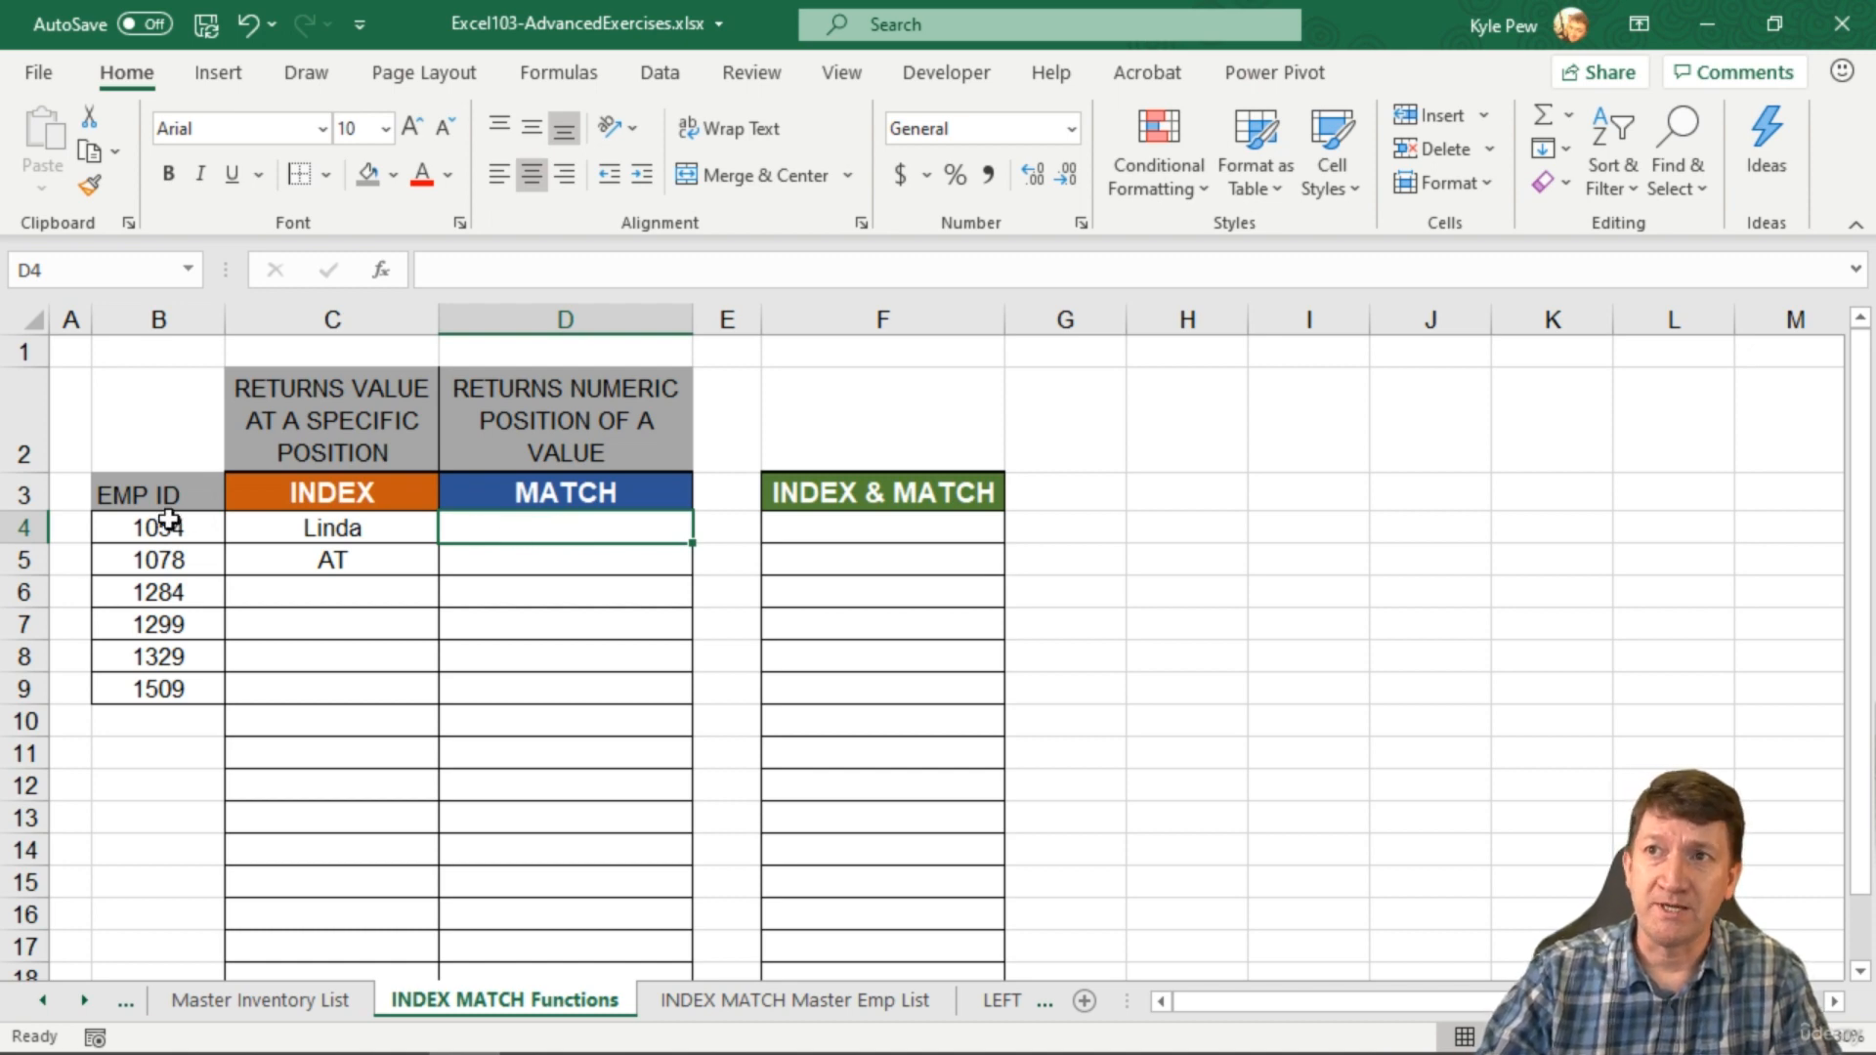
Step: Review the EMP IDs in B4:B9 and the master list sheet, then select D4
drag(158, 528, 148, 689)
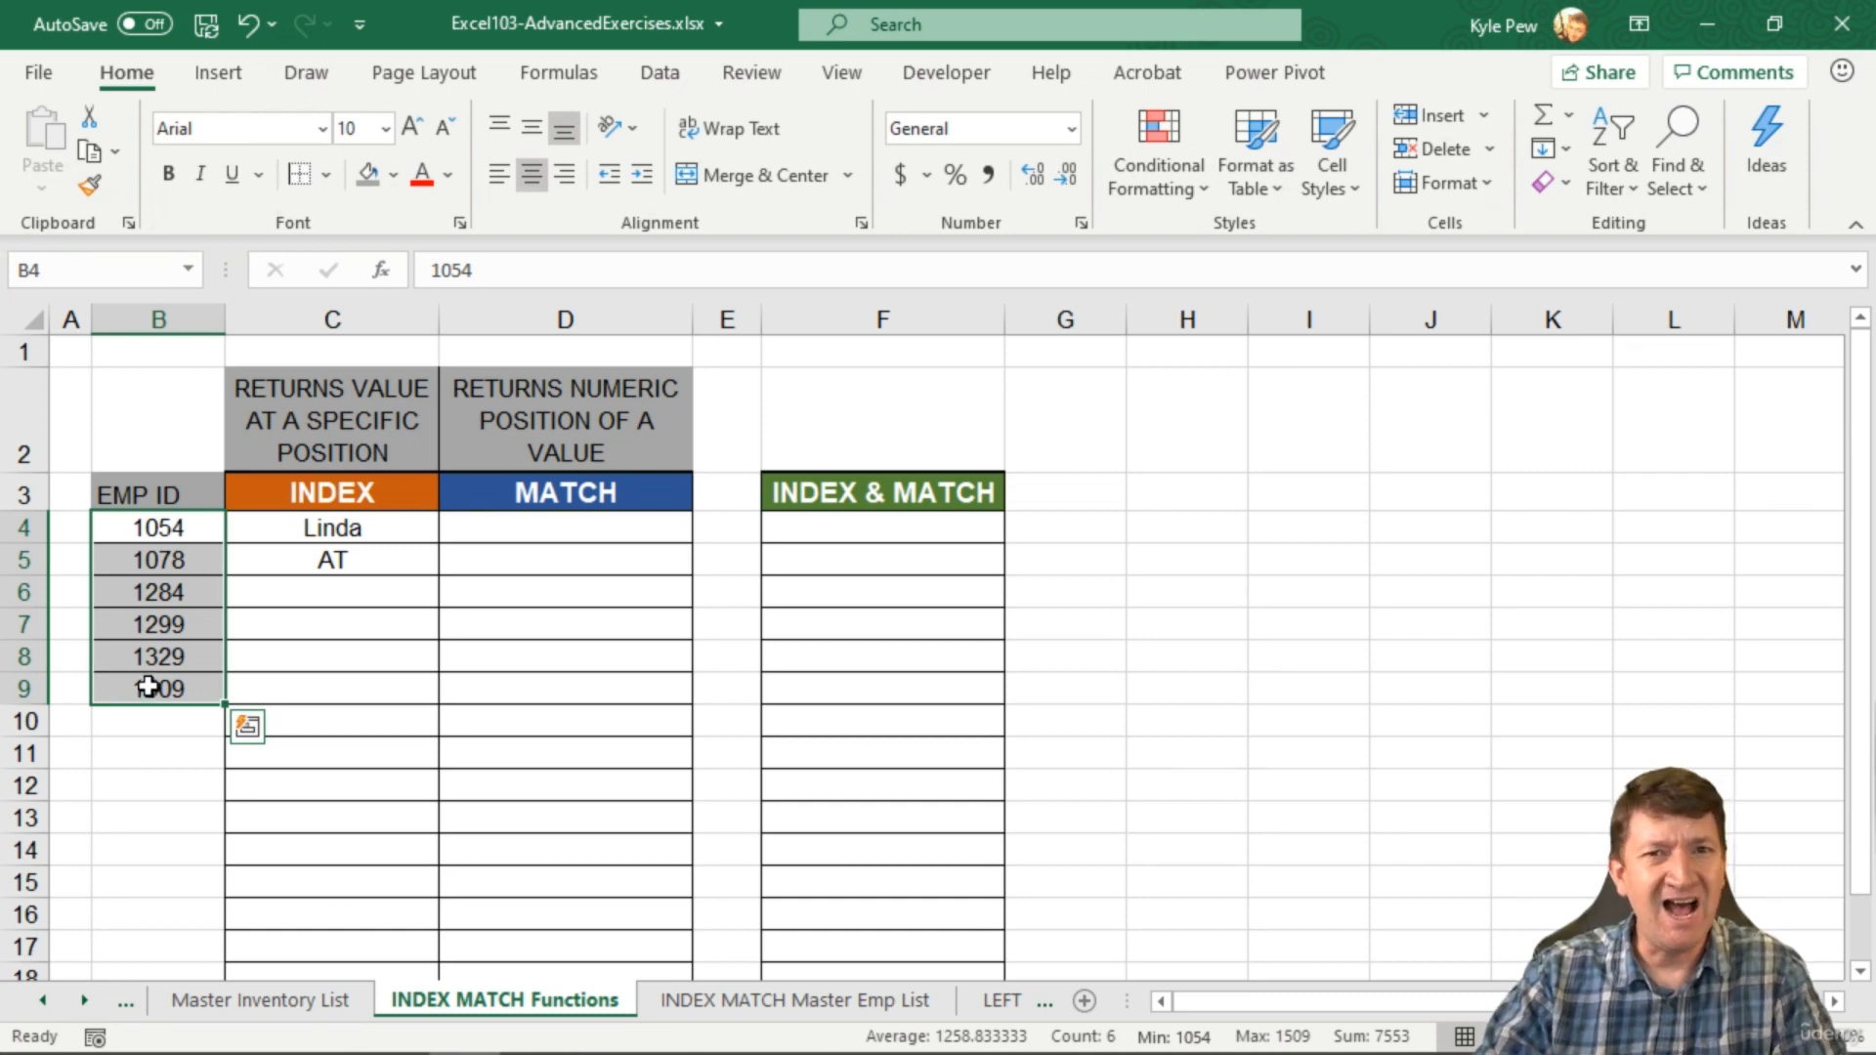
click(553, 528)
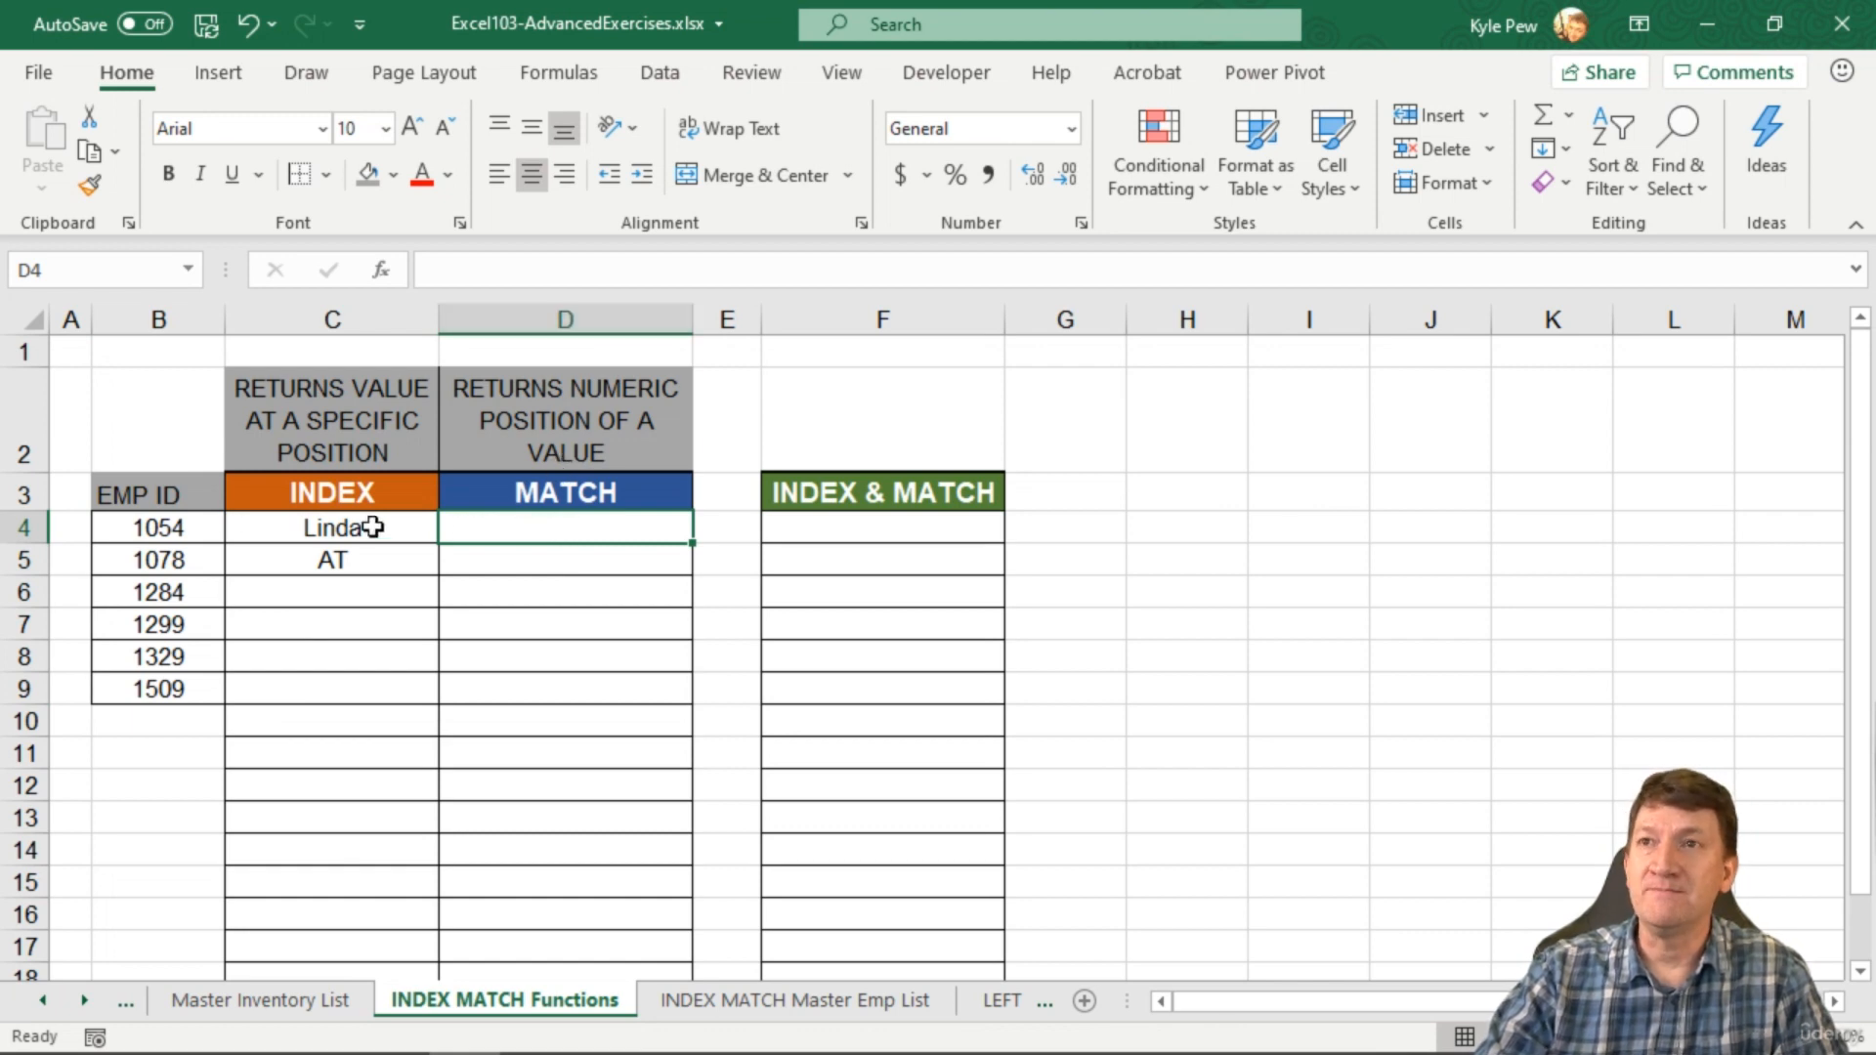
click(173, 528)
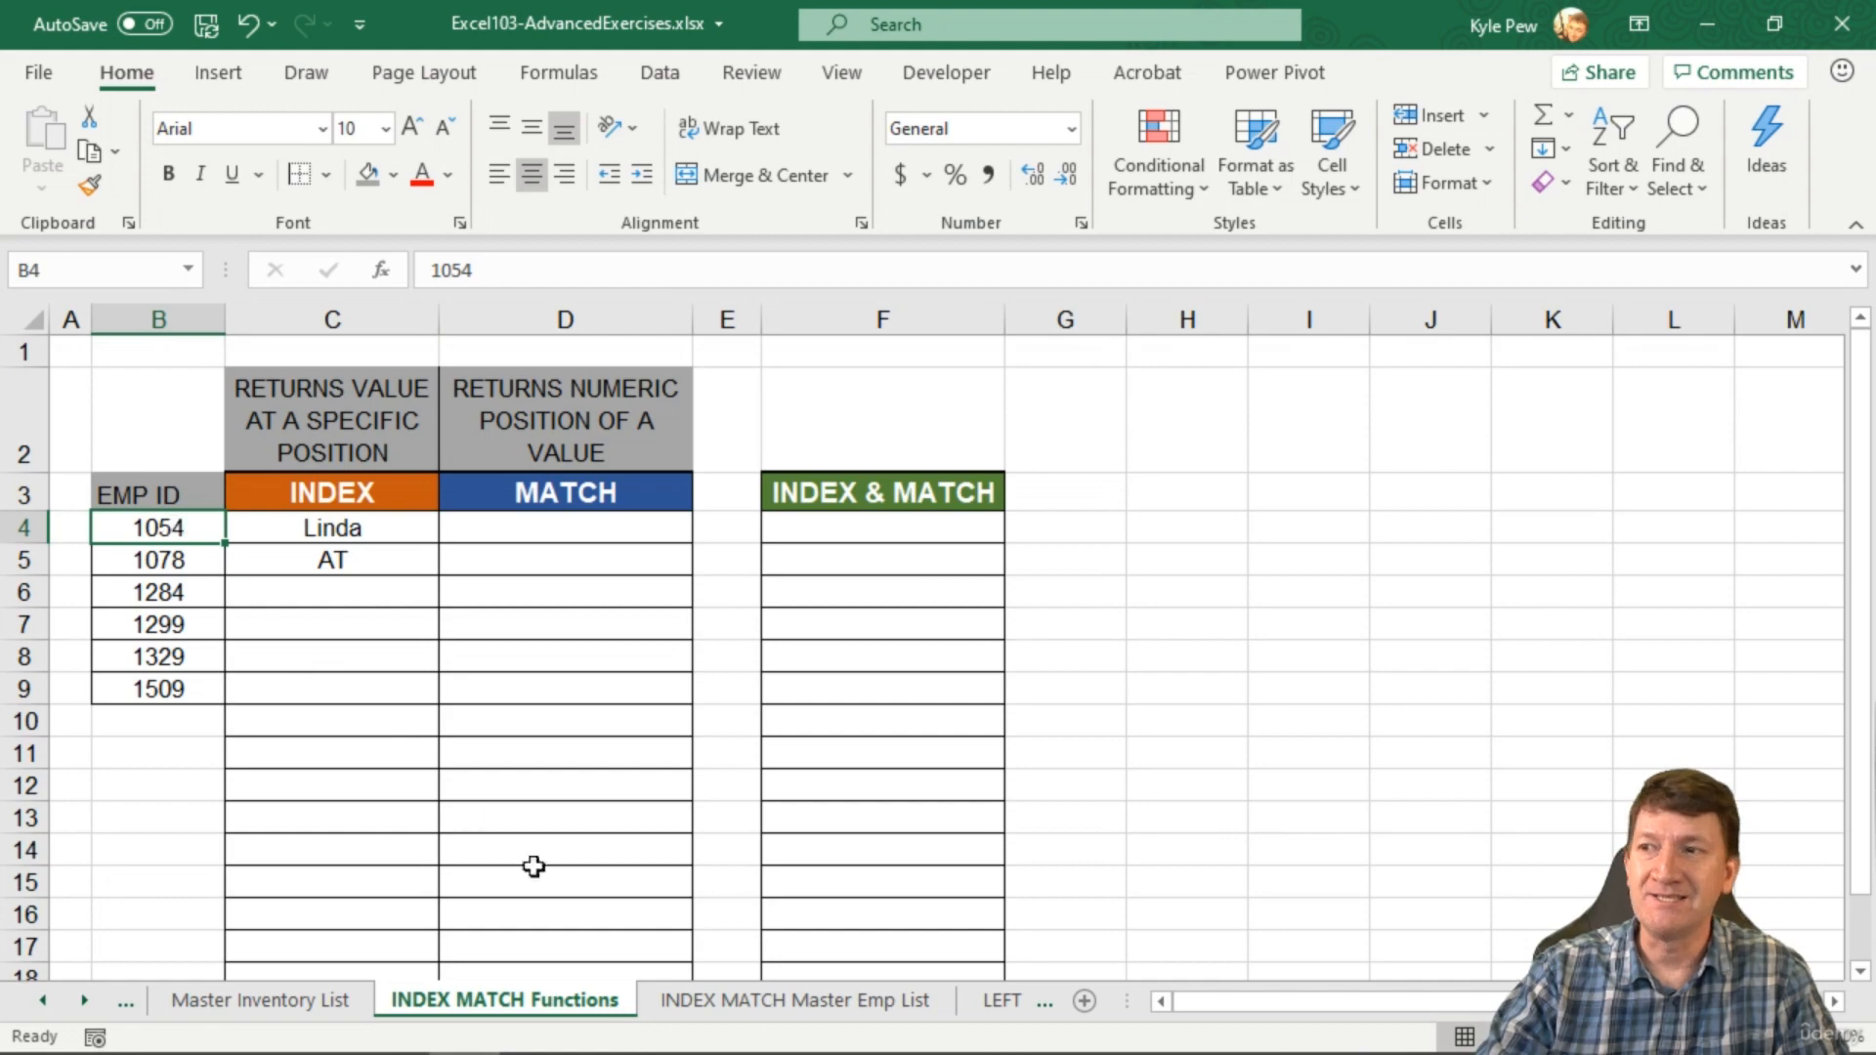
click(733, 999)
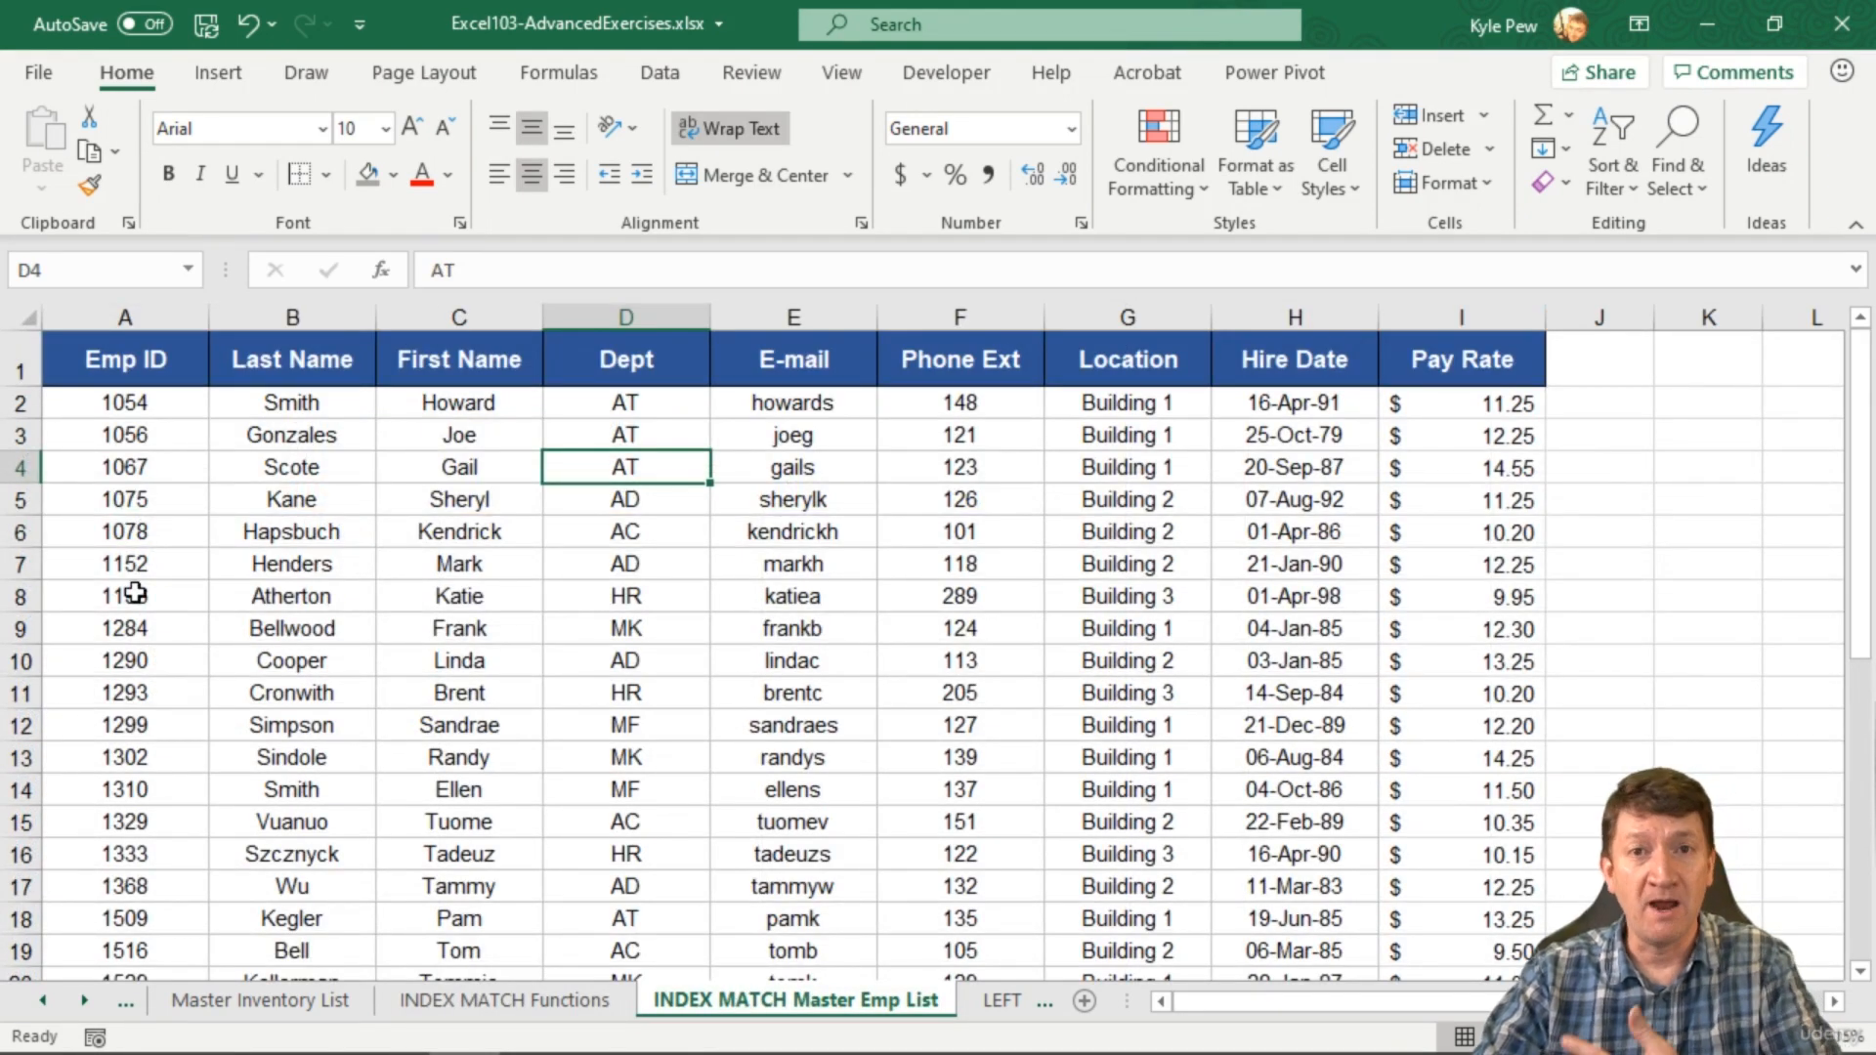
click(504, 999)
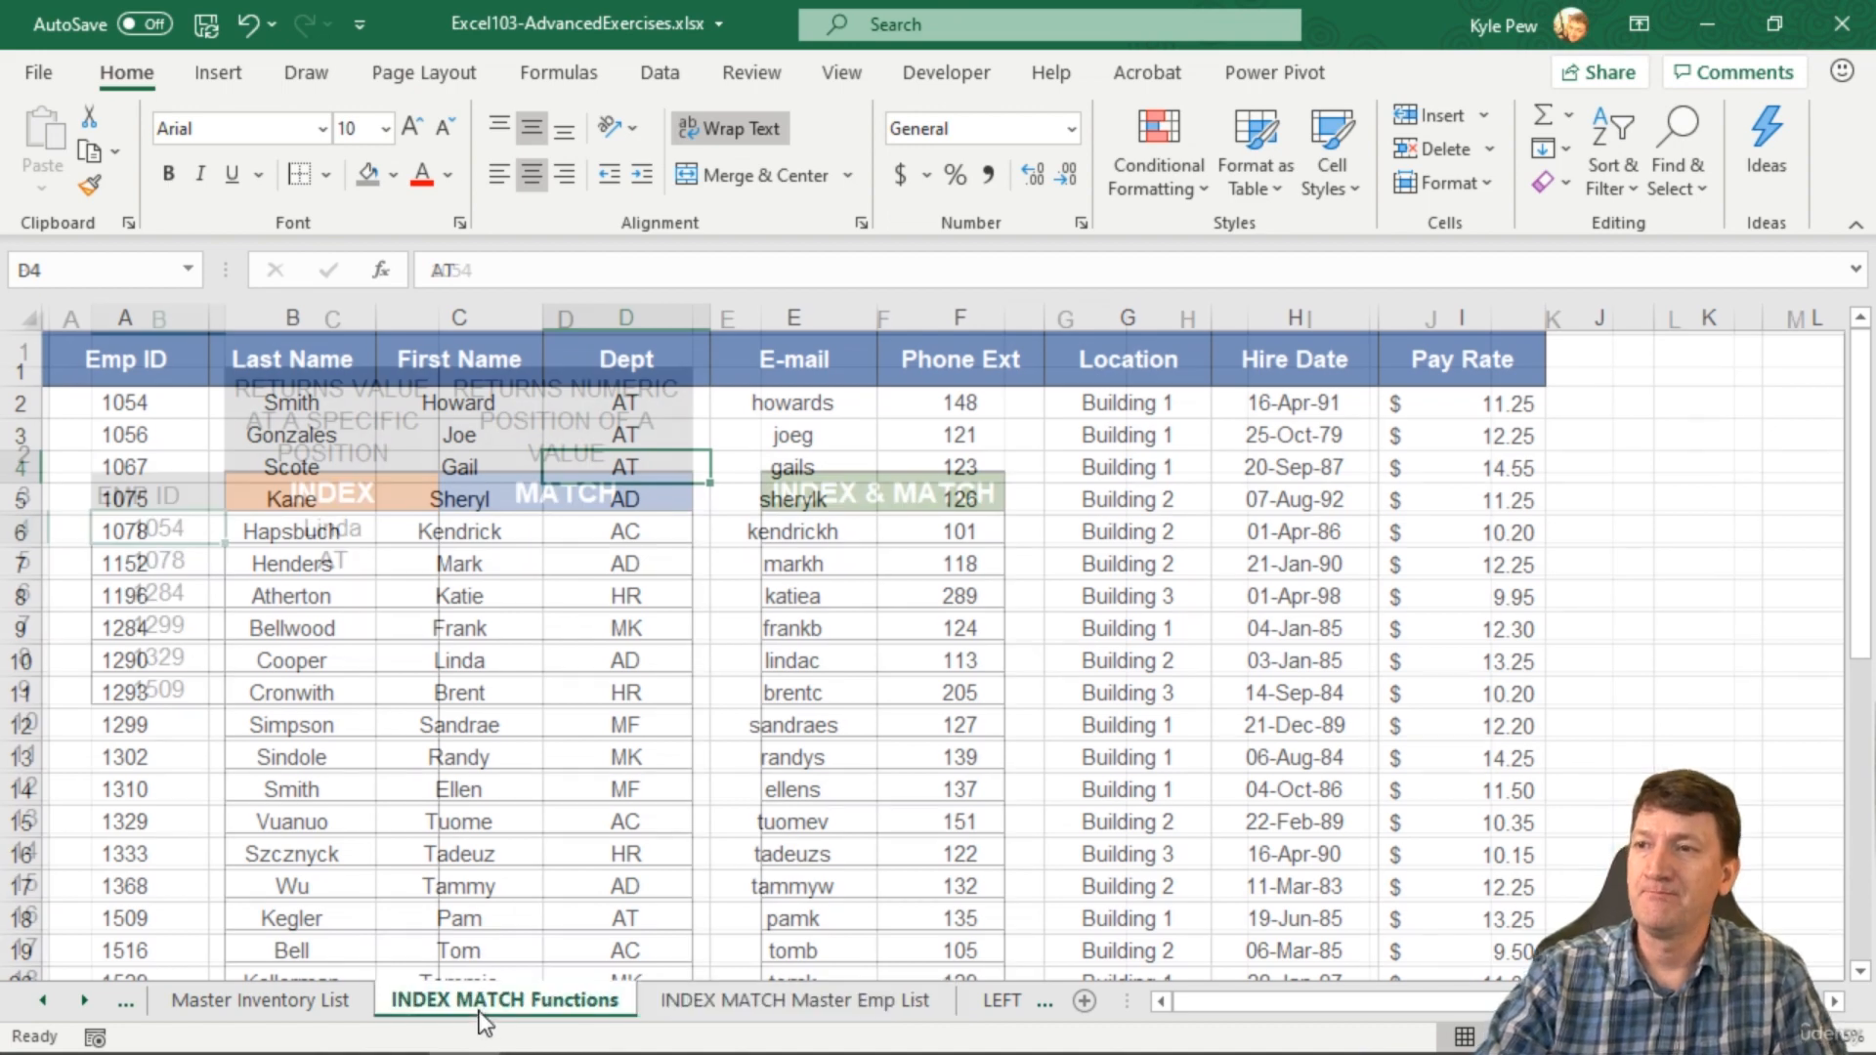
click(524, 529)
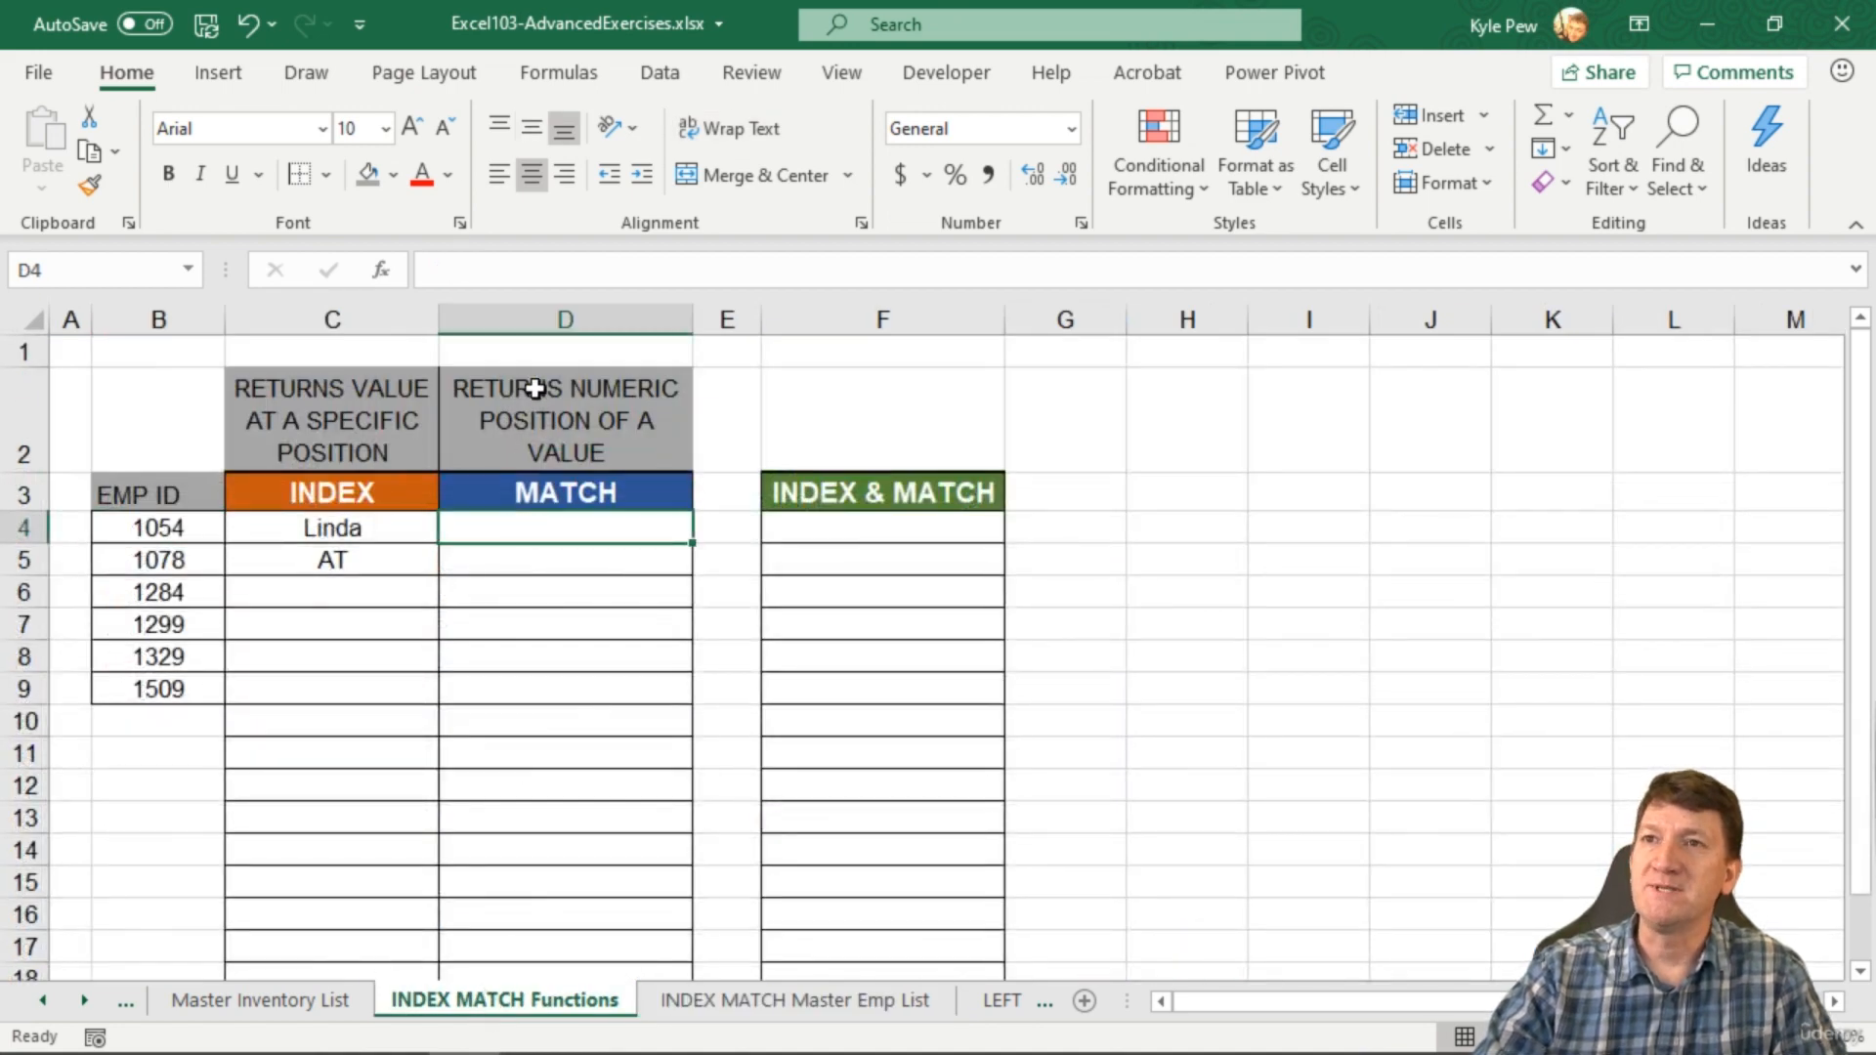
Step: Start =MATCH( in D4 in the argument builder with B4 (1054) as lookup value
text(=m)
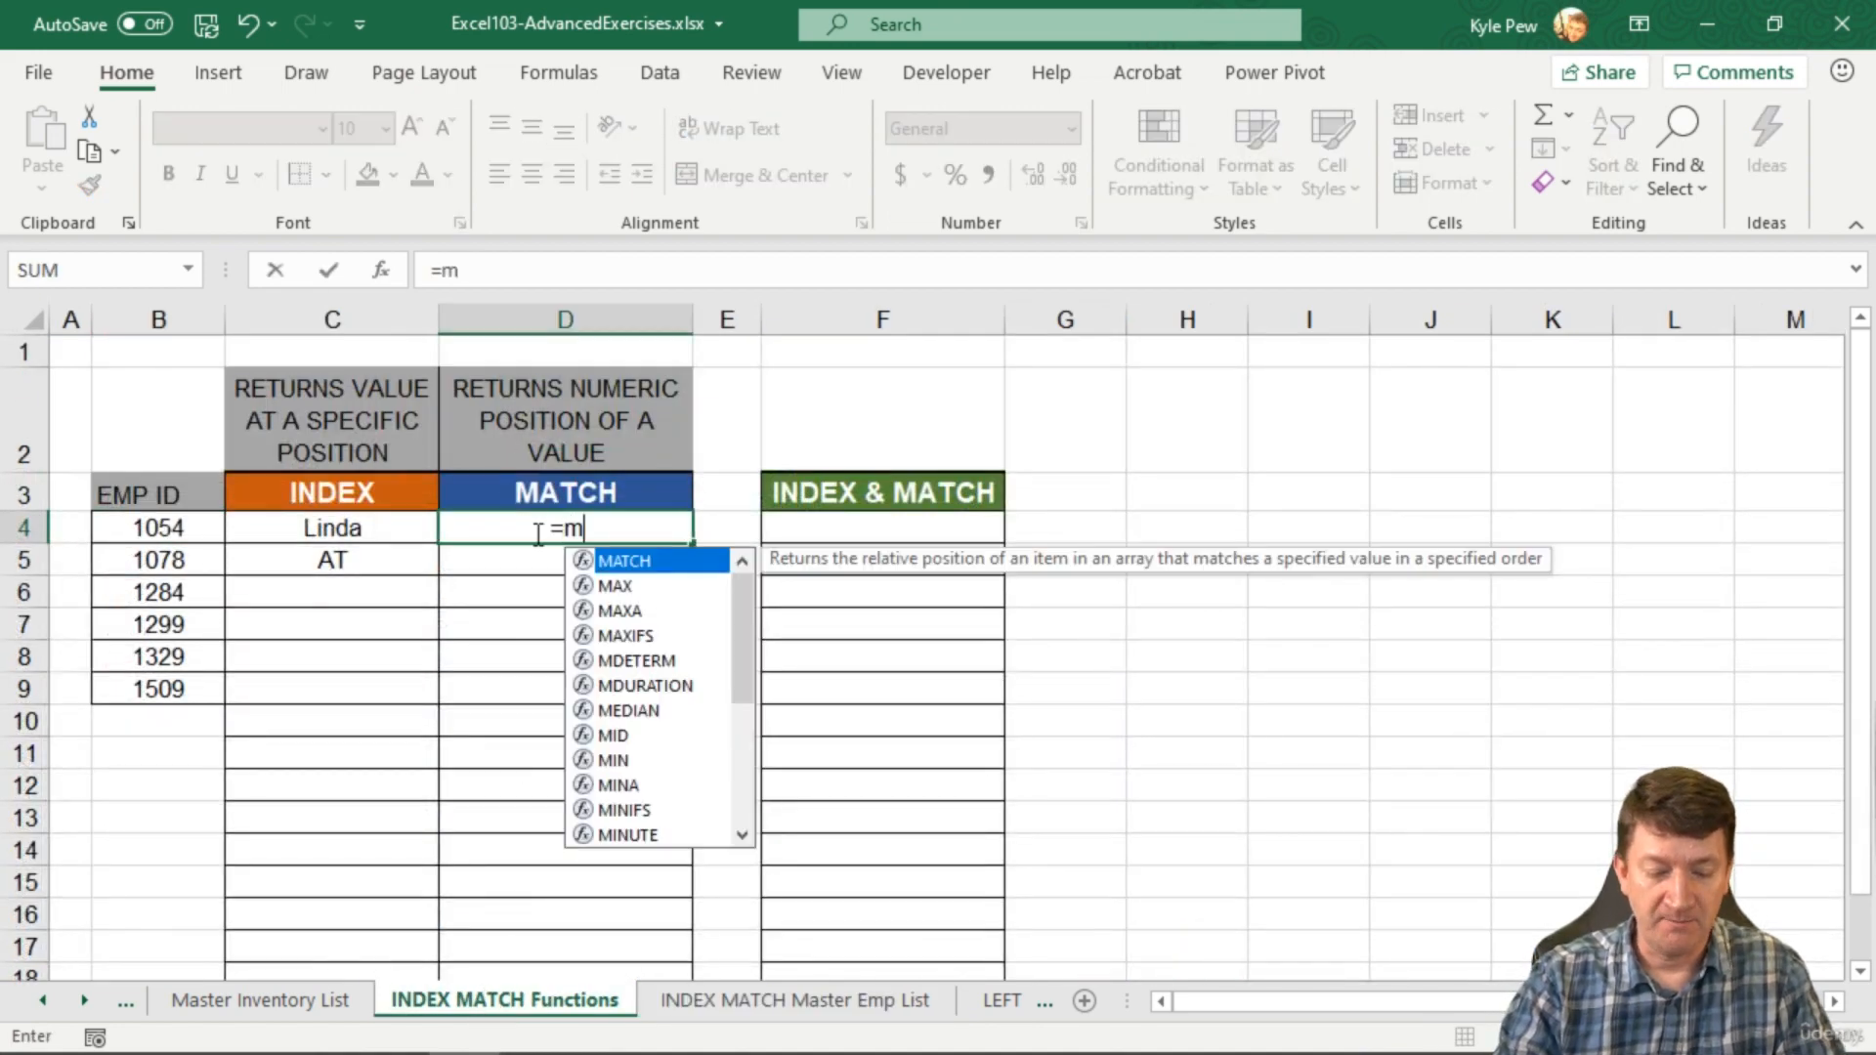
text(atch()
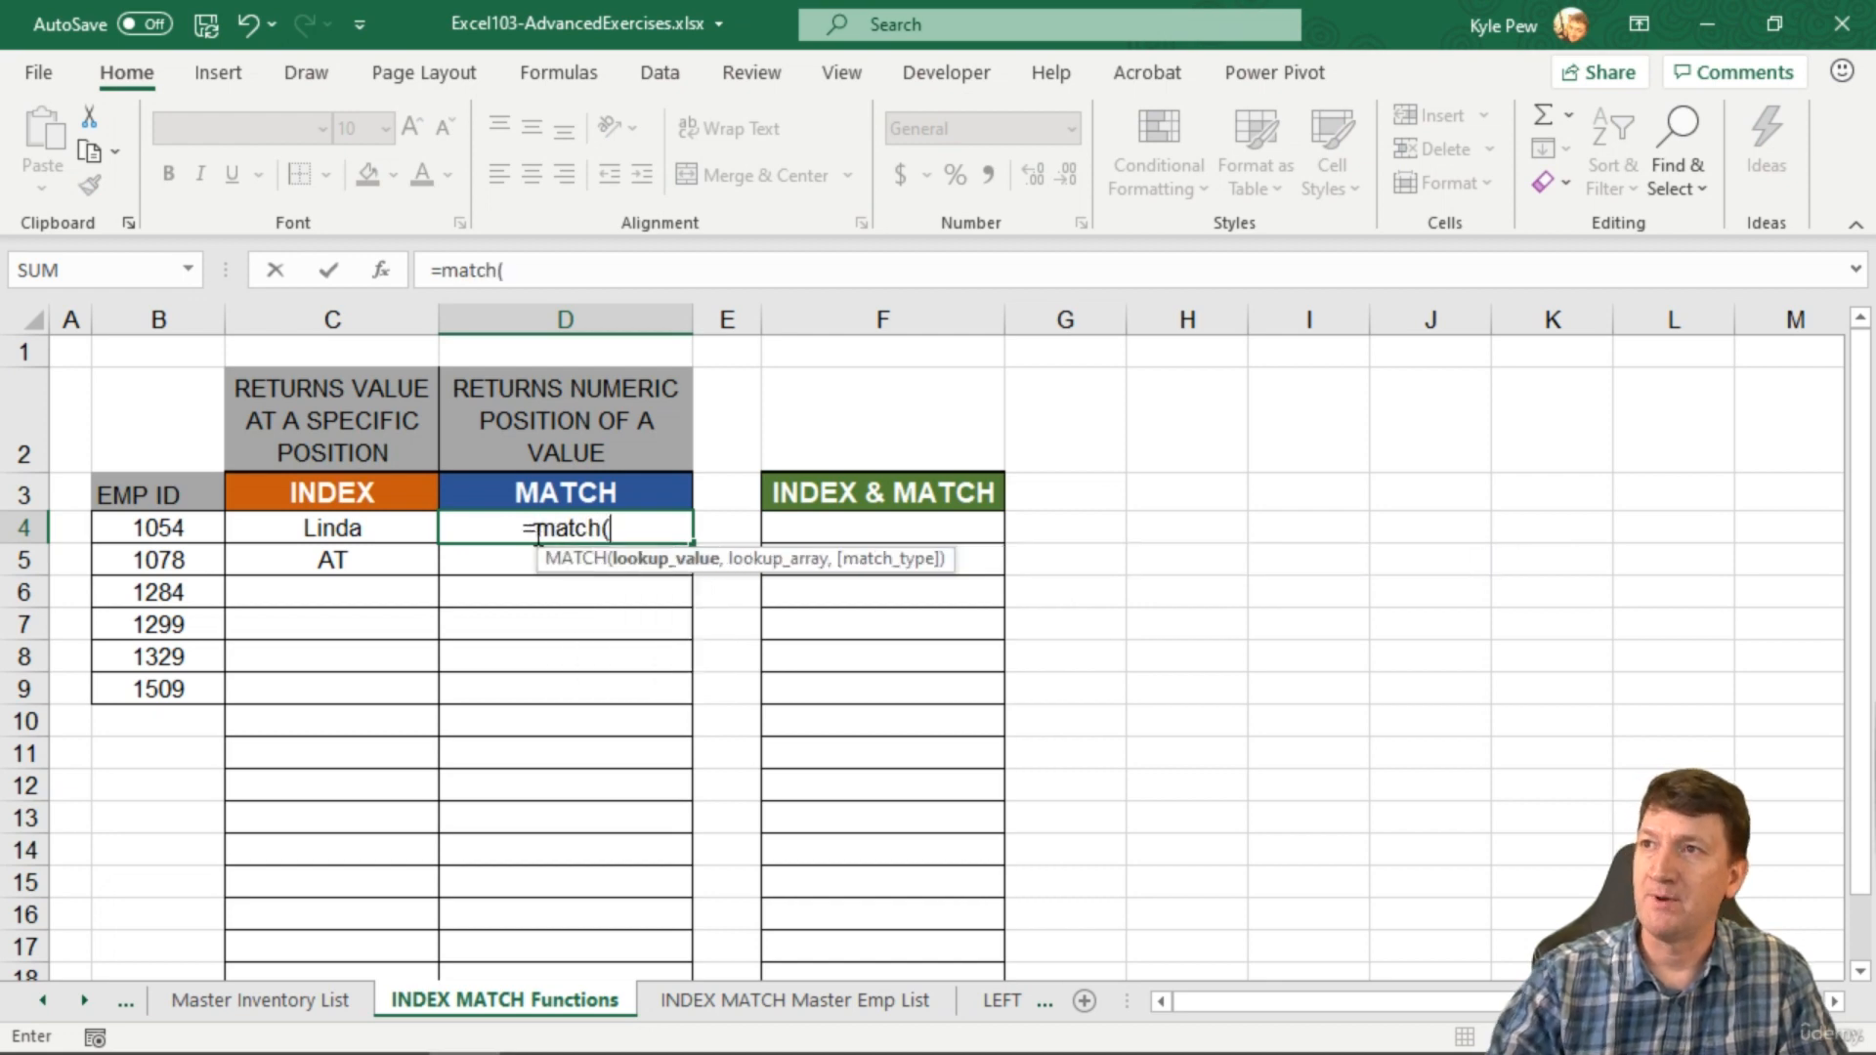
click(382, 270)
drag(708, 397, 944, 366)
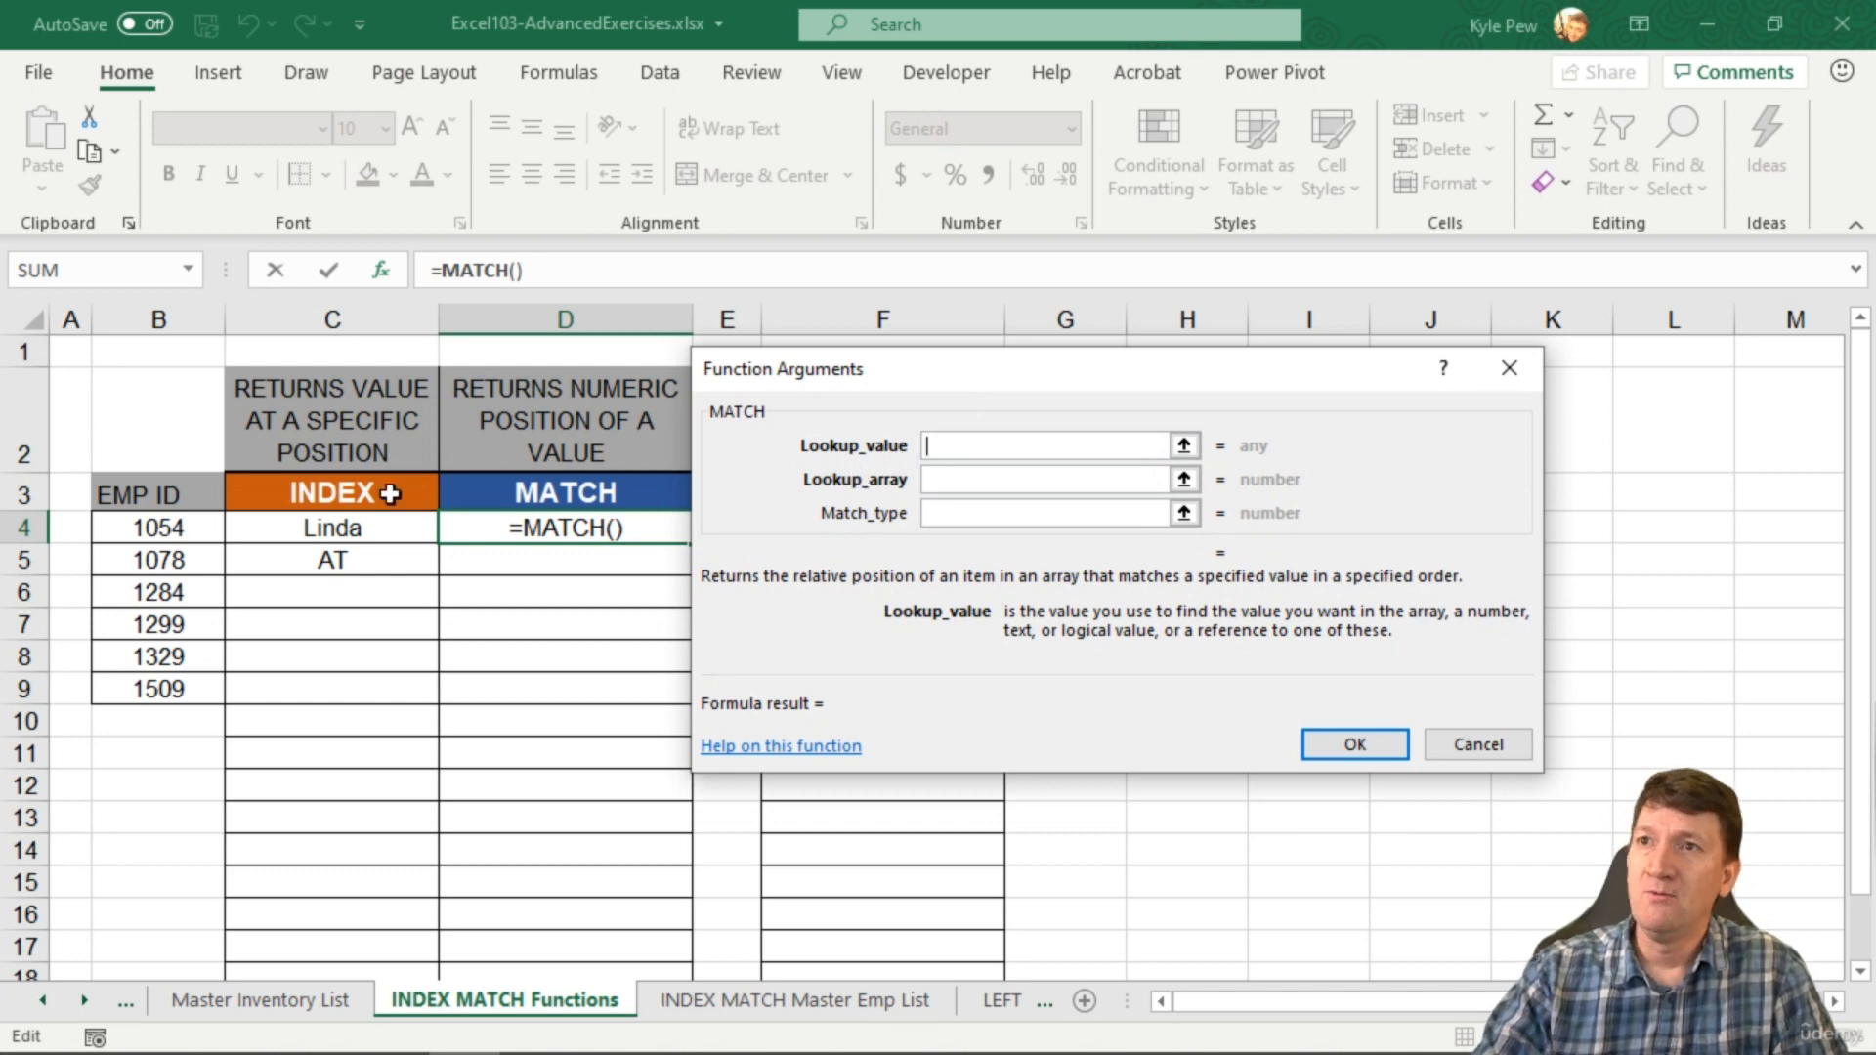
click(151, 528)
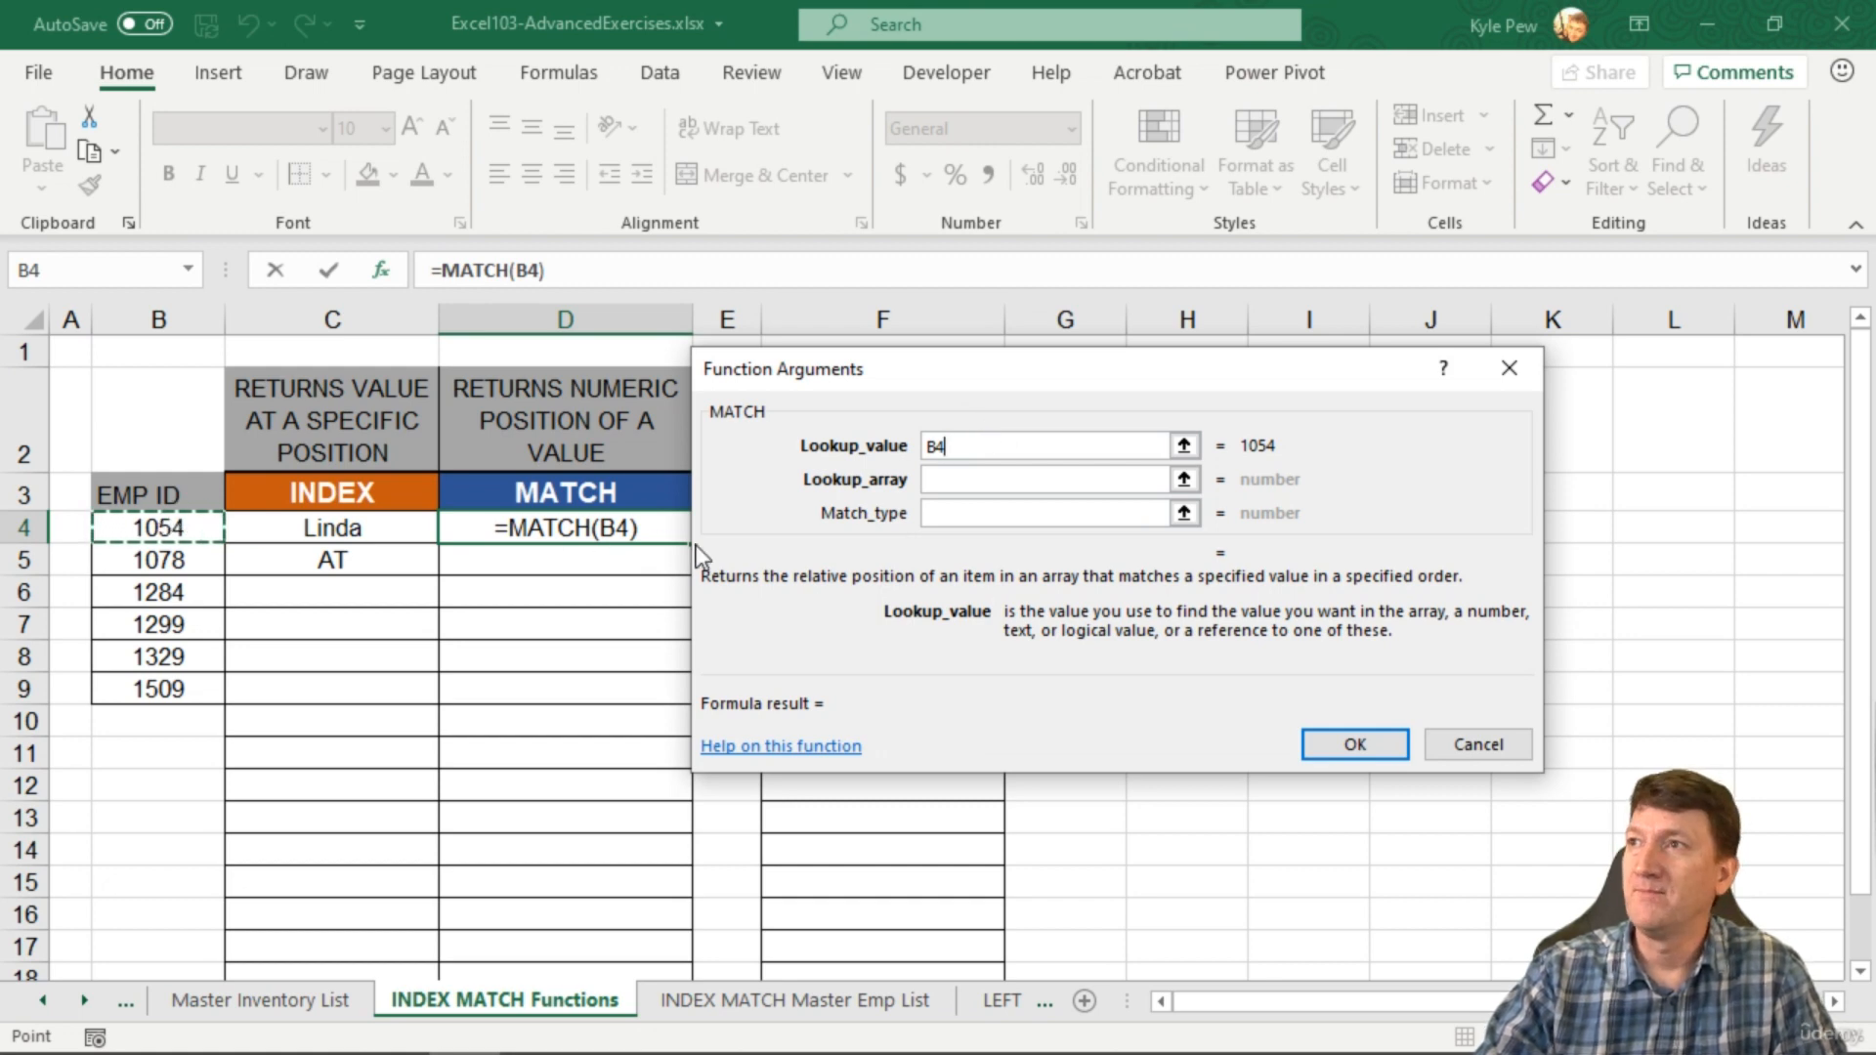
click(943, 480)
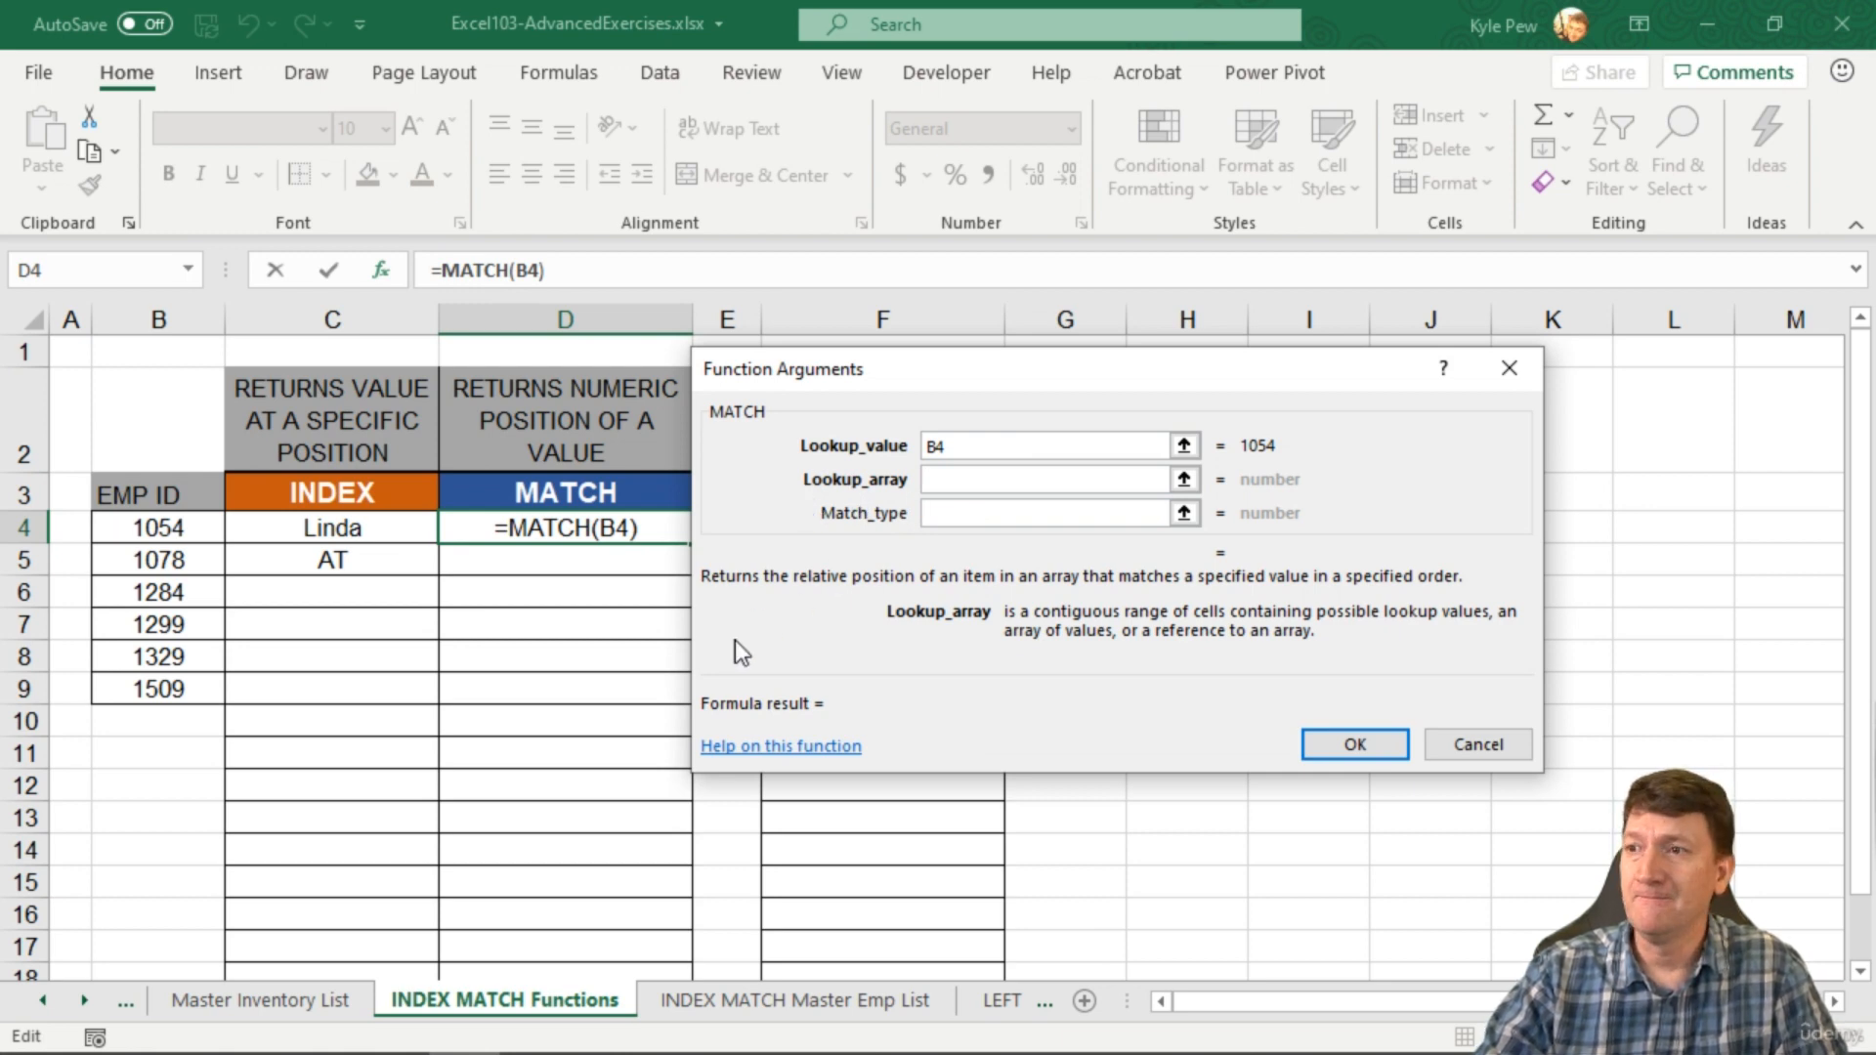
Step: Set the lookup array to 'INDEX MATCH Master Emp List'!$A$2:$A$38 as an absolute range
click(703, 1003)
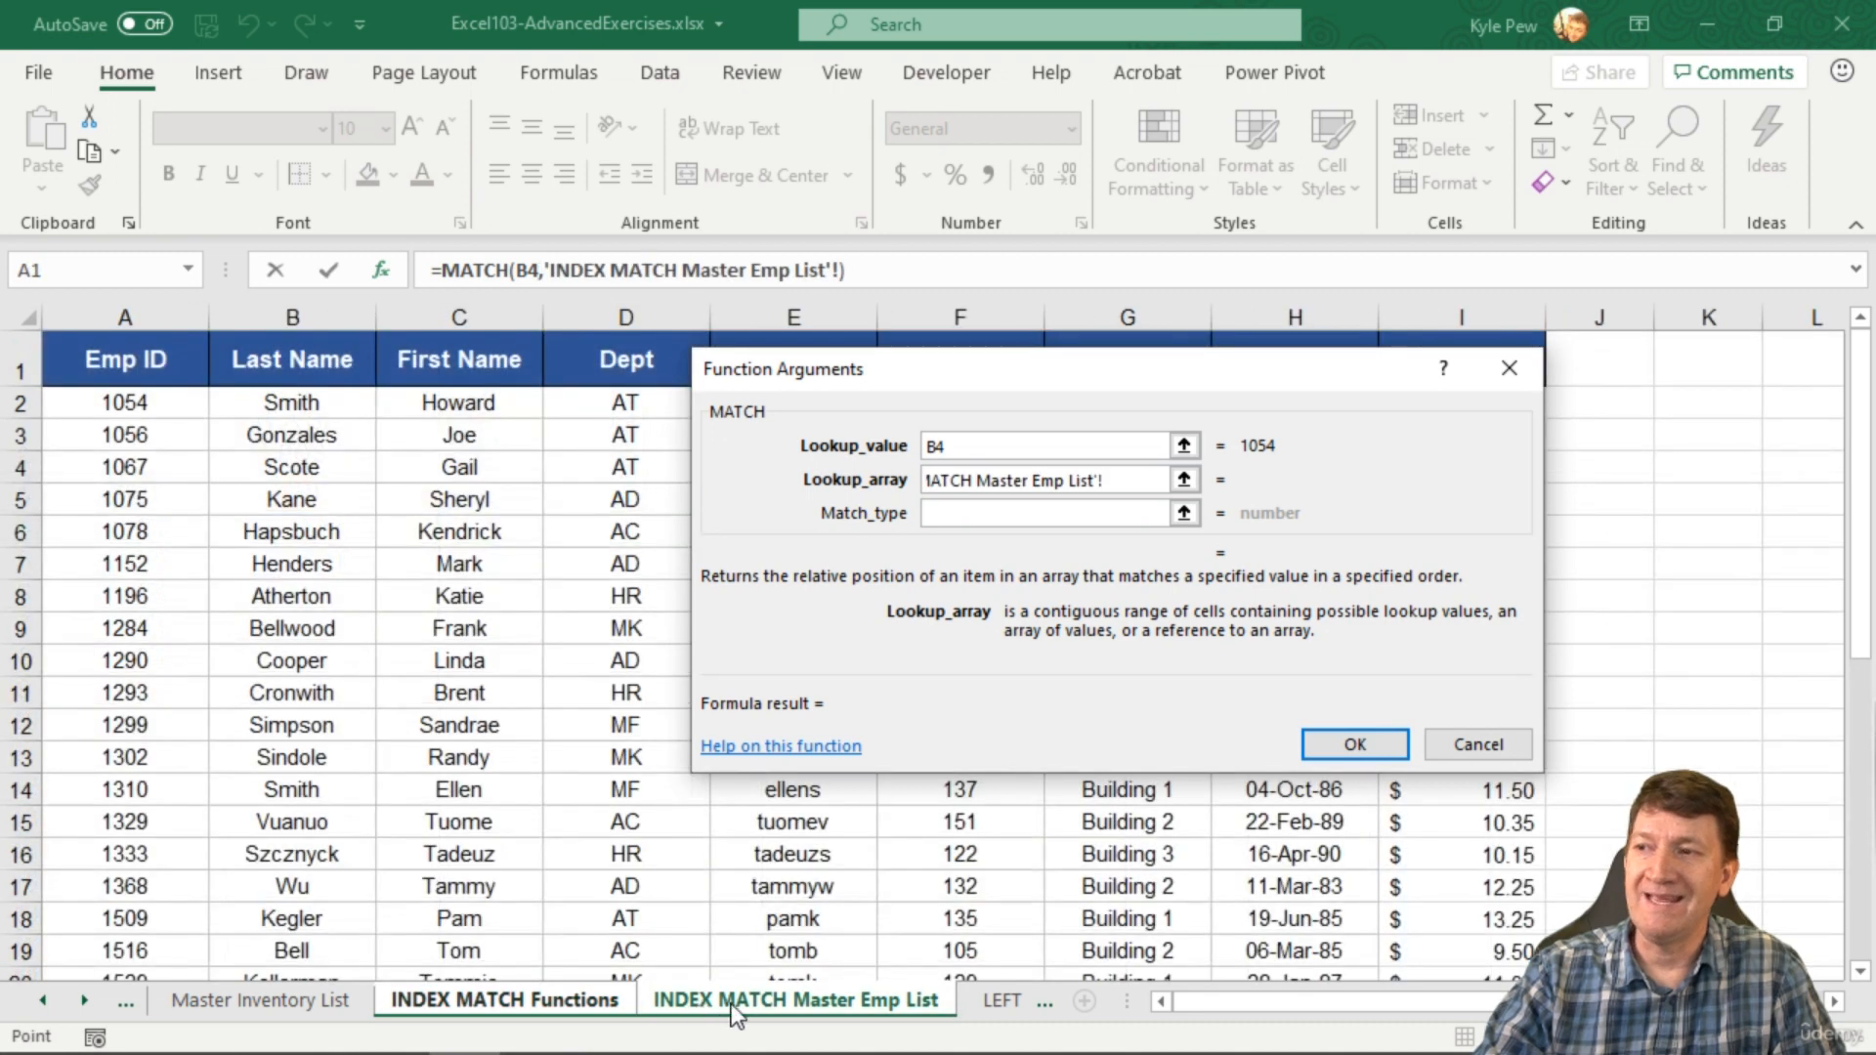
click(140, 406)
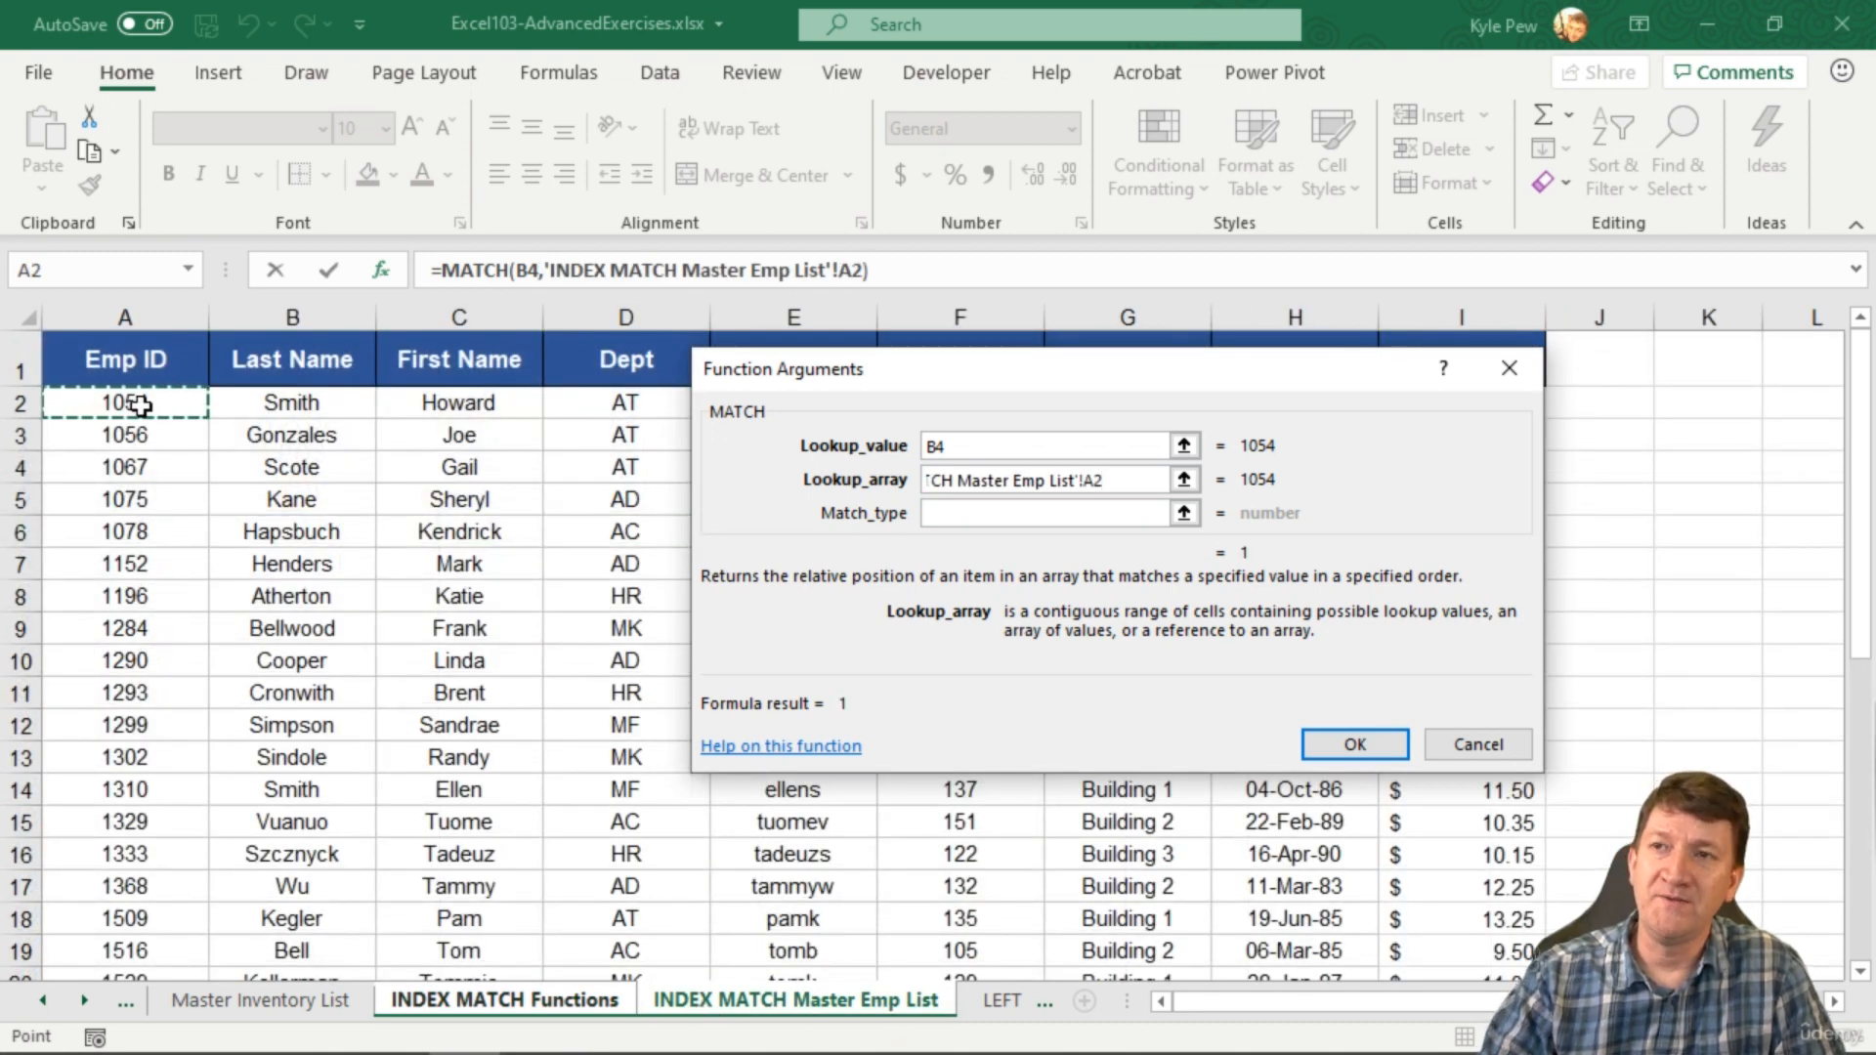
key(ctrl+shift+Down)
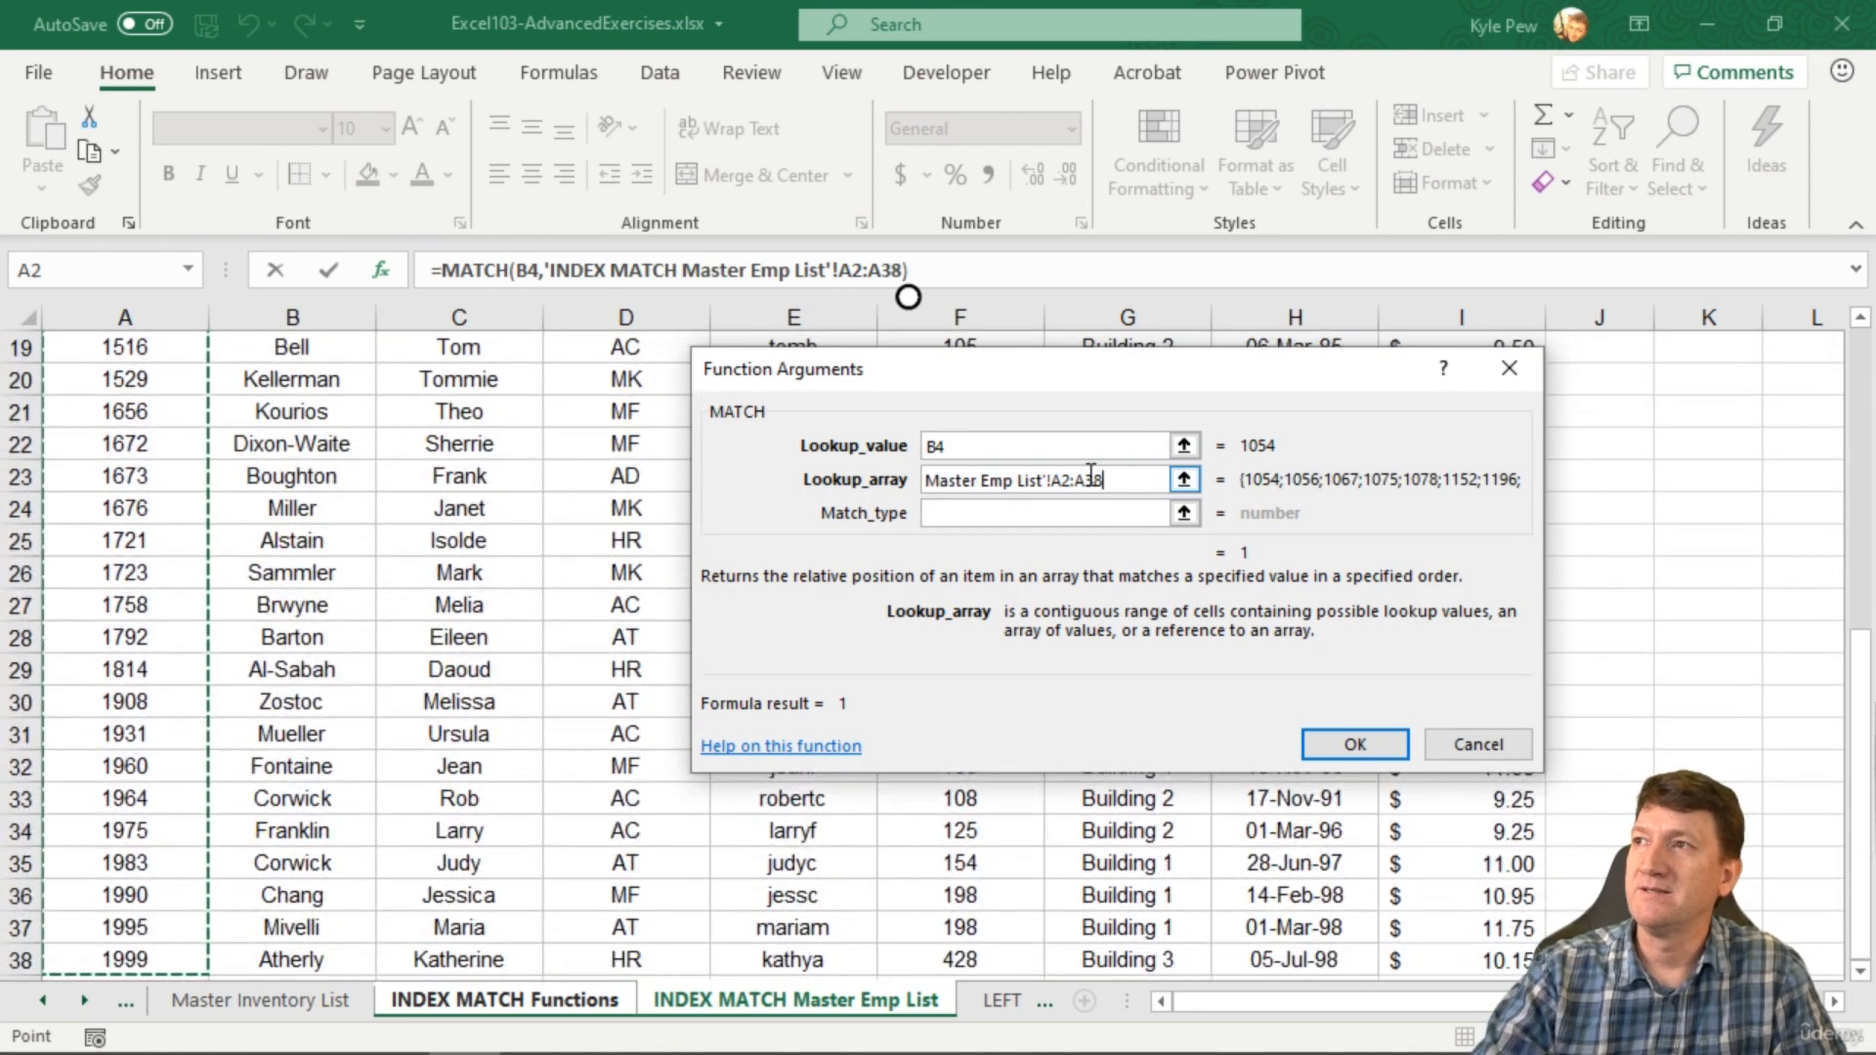
drag(1109, 479, 1055, 480)
key(Tab)
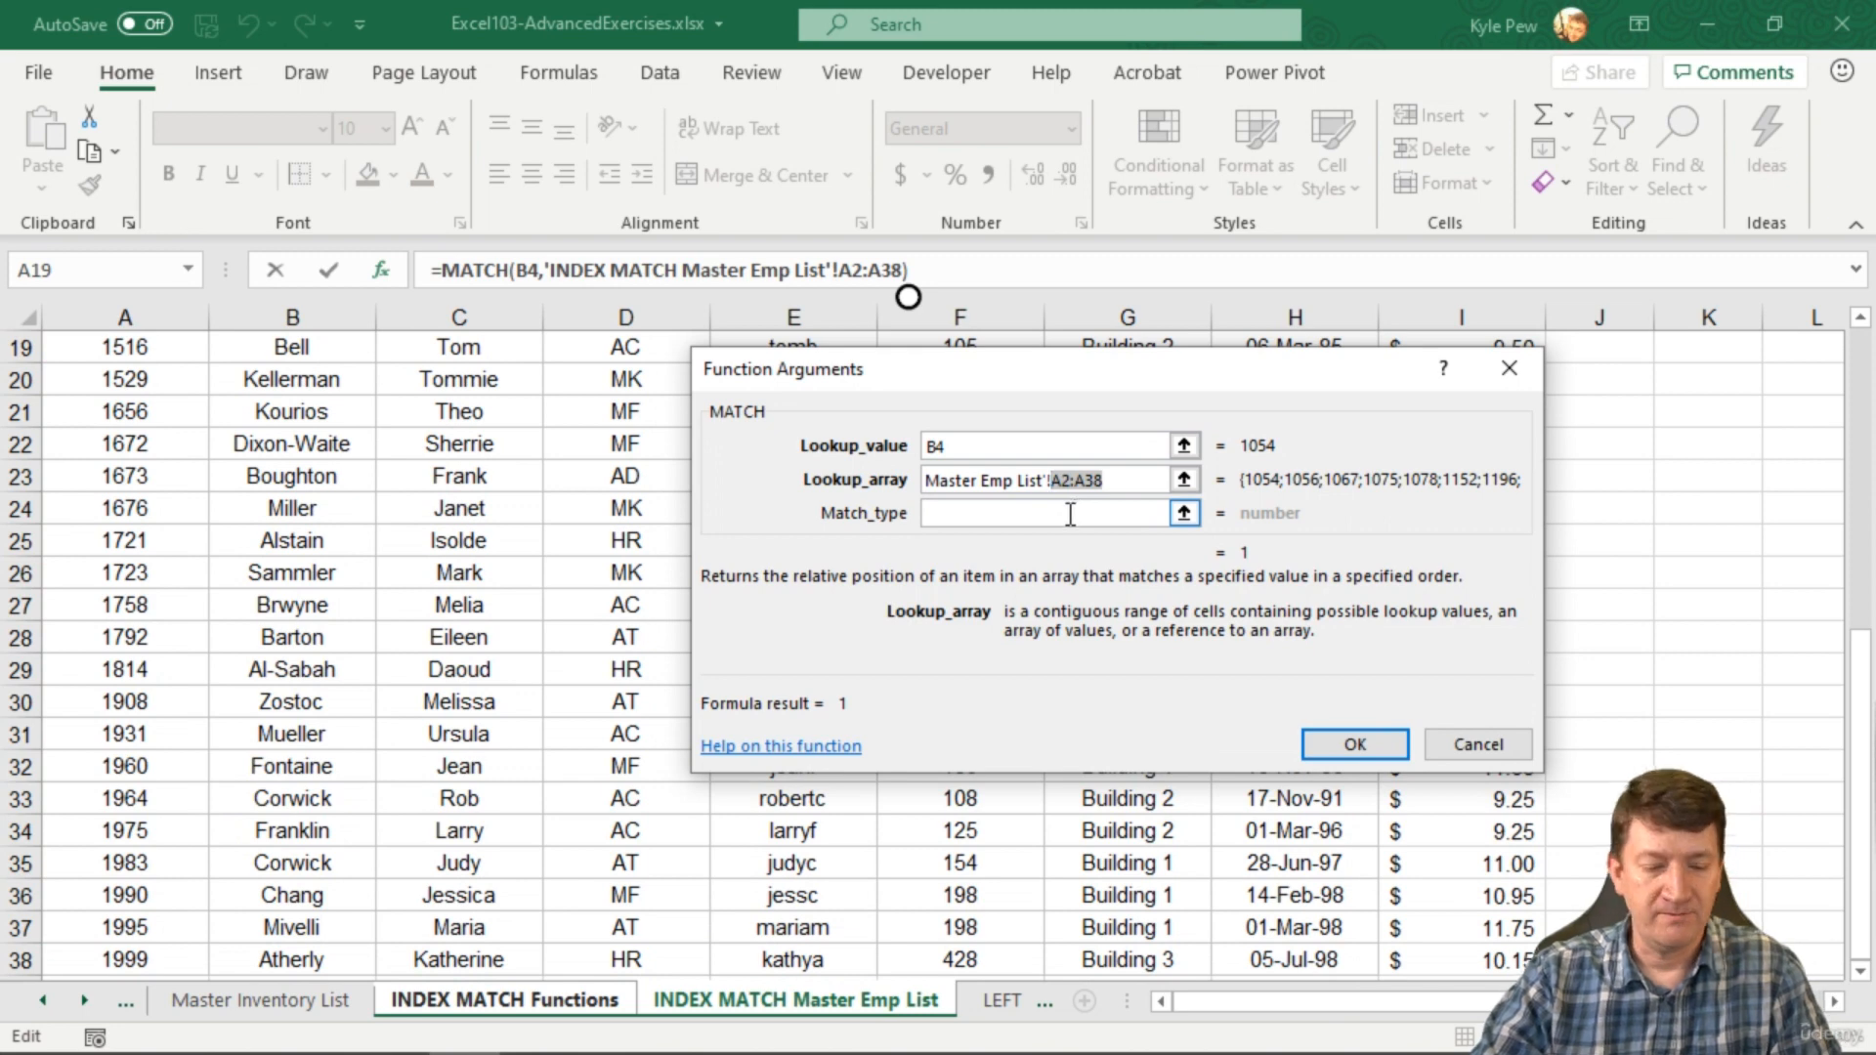
key(F4)
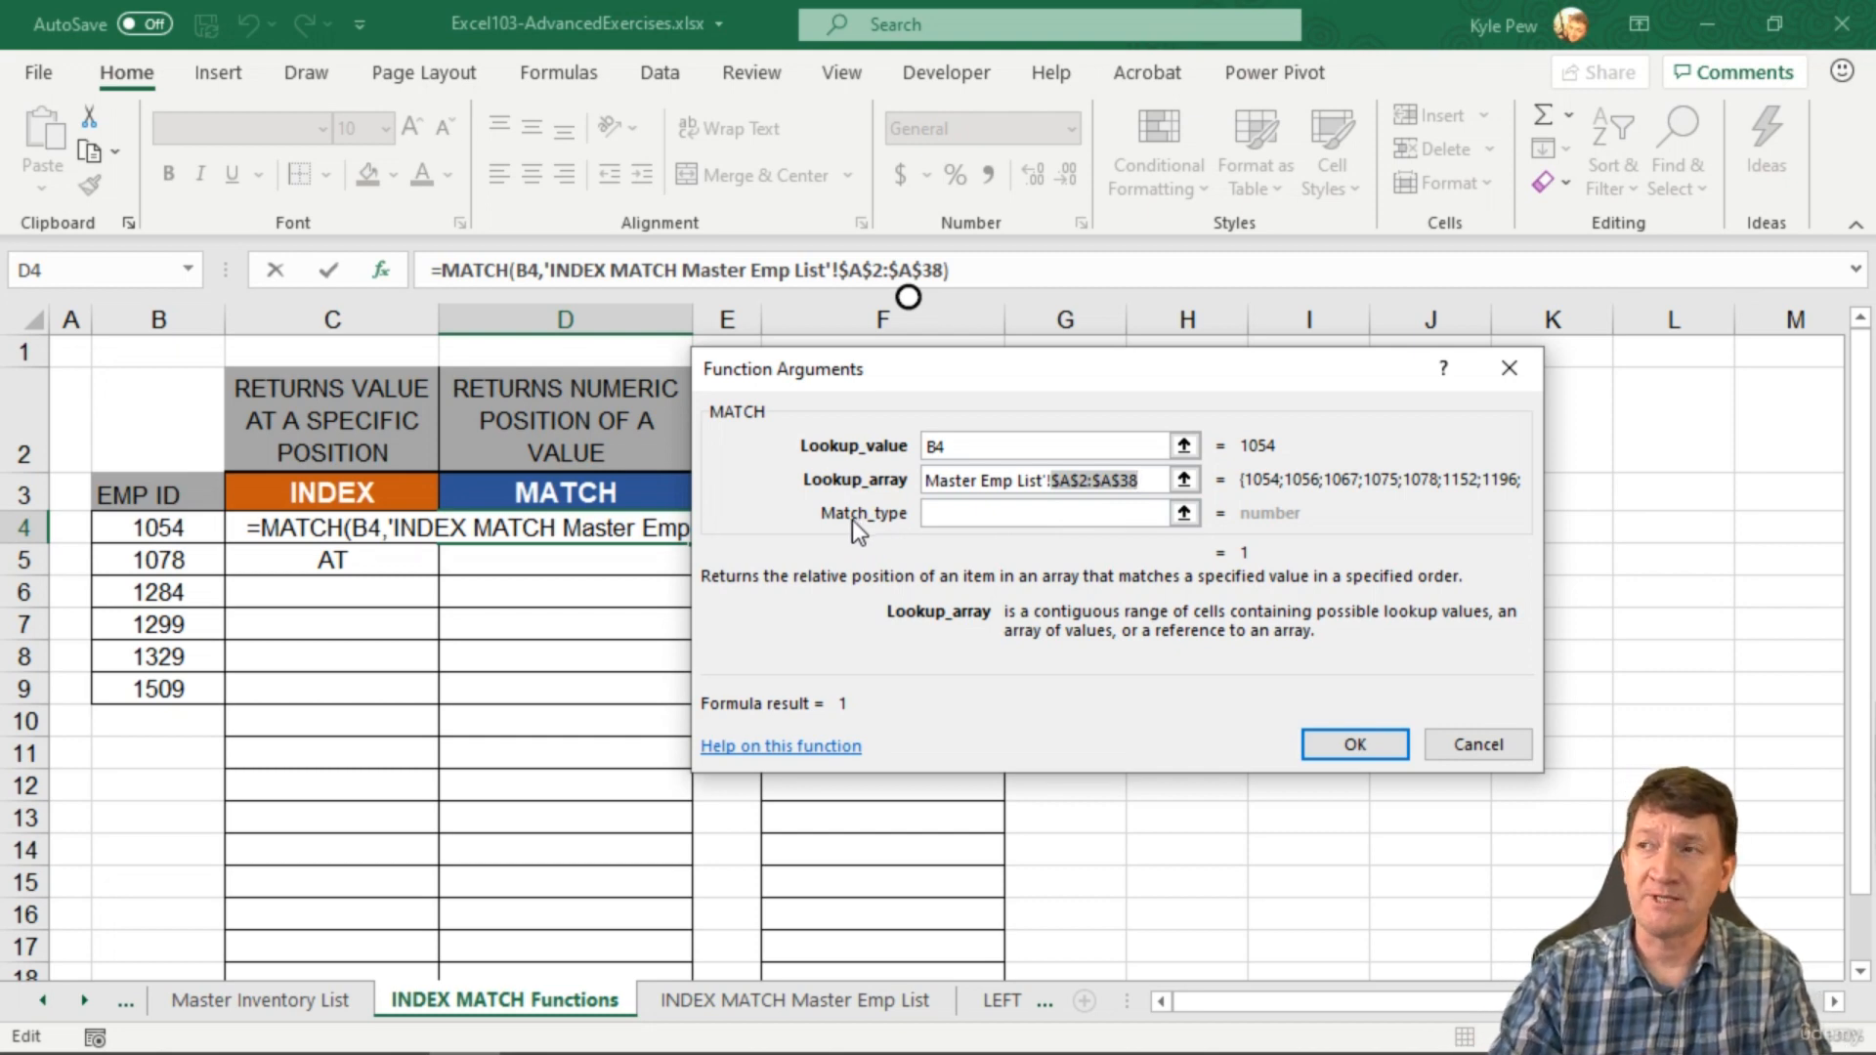
Step: Bring up the MATCH function help page and maximize it
click(928, 516)
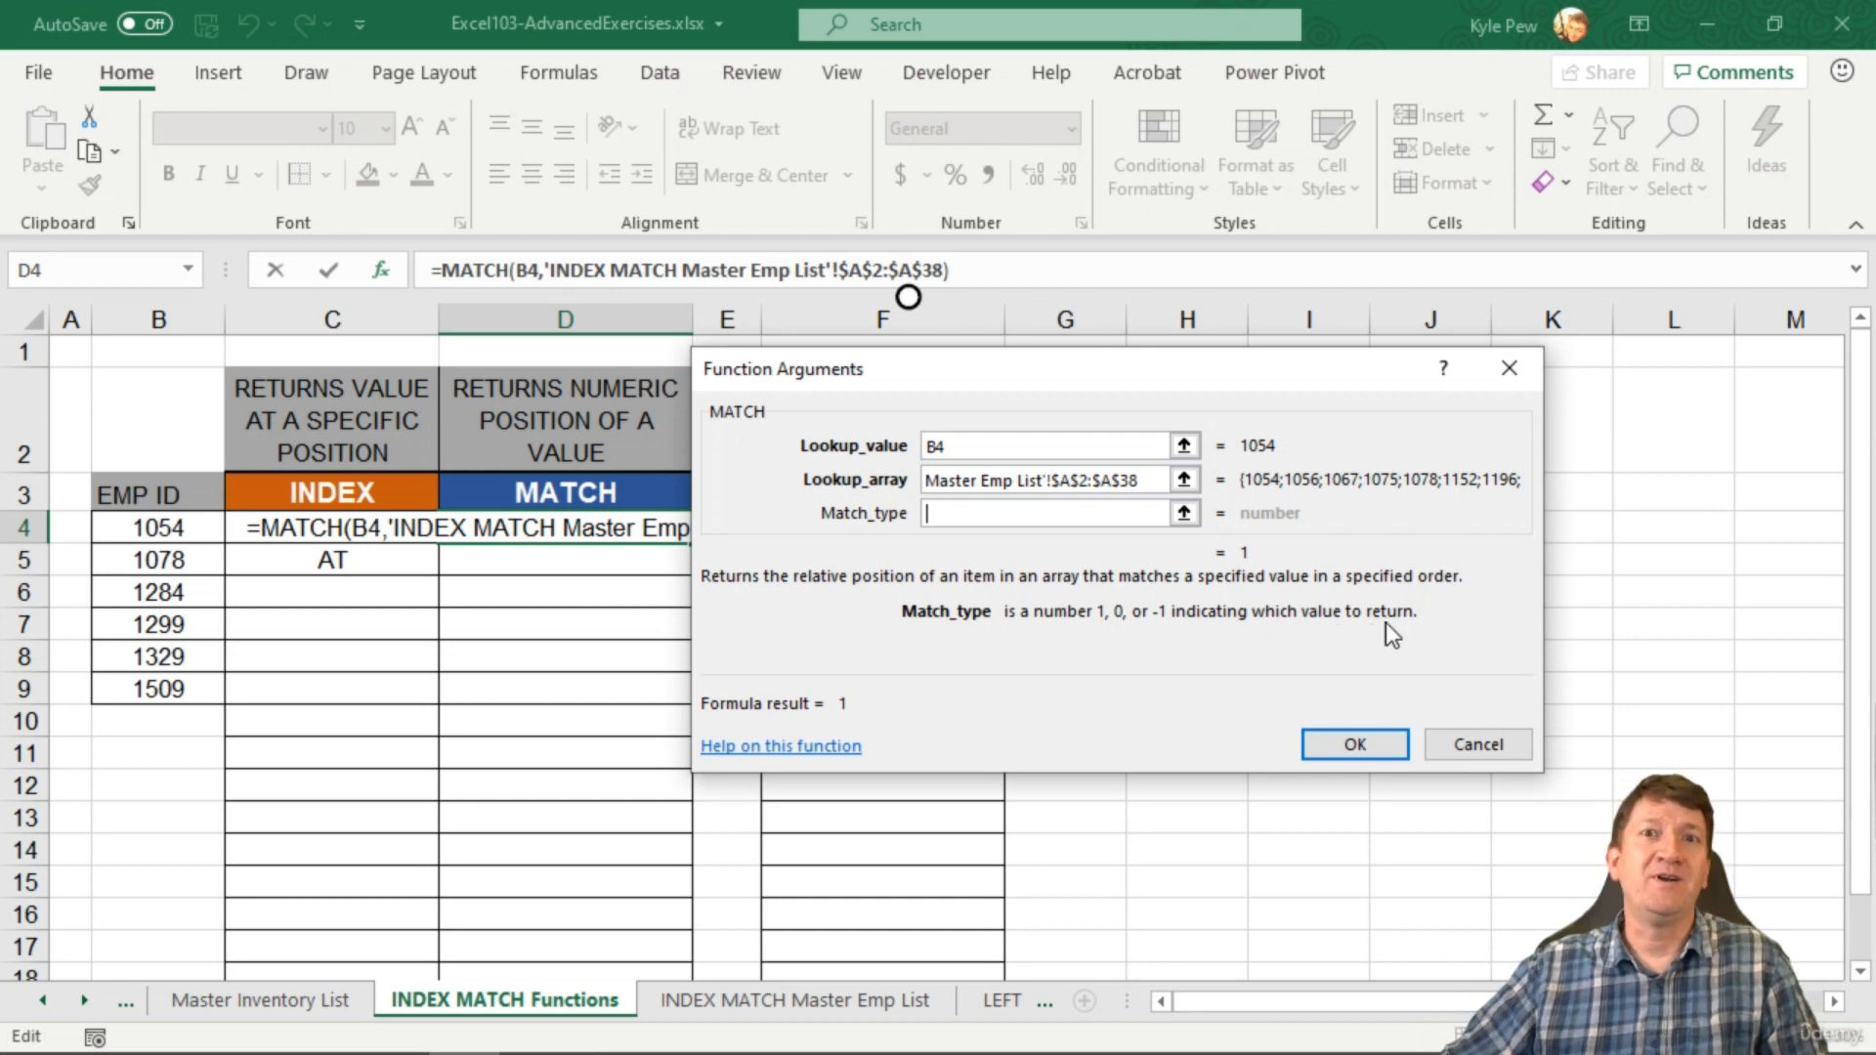
click(758, 746)
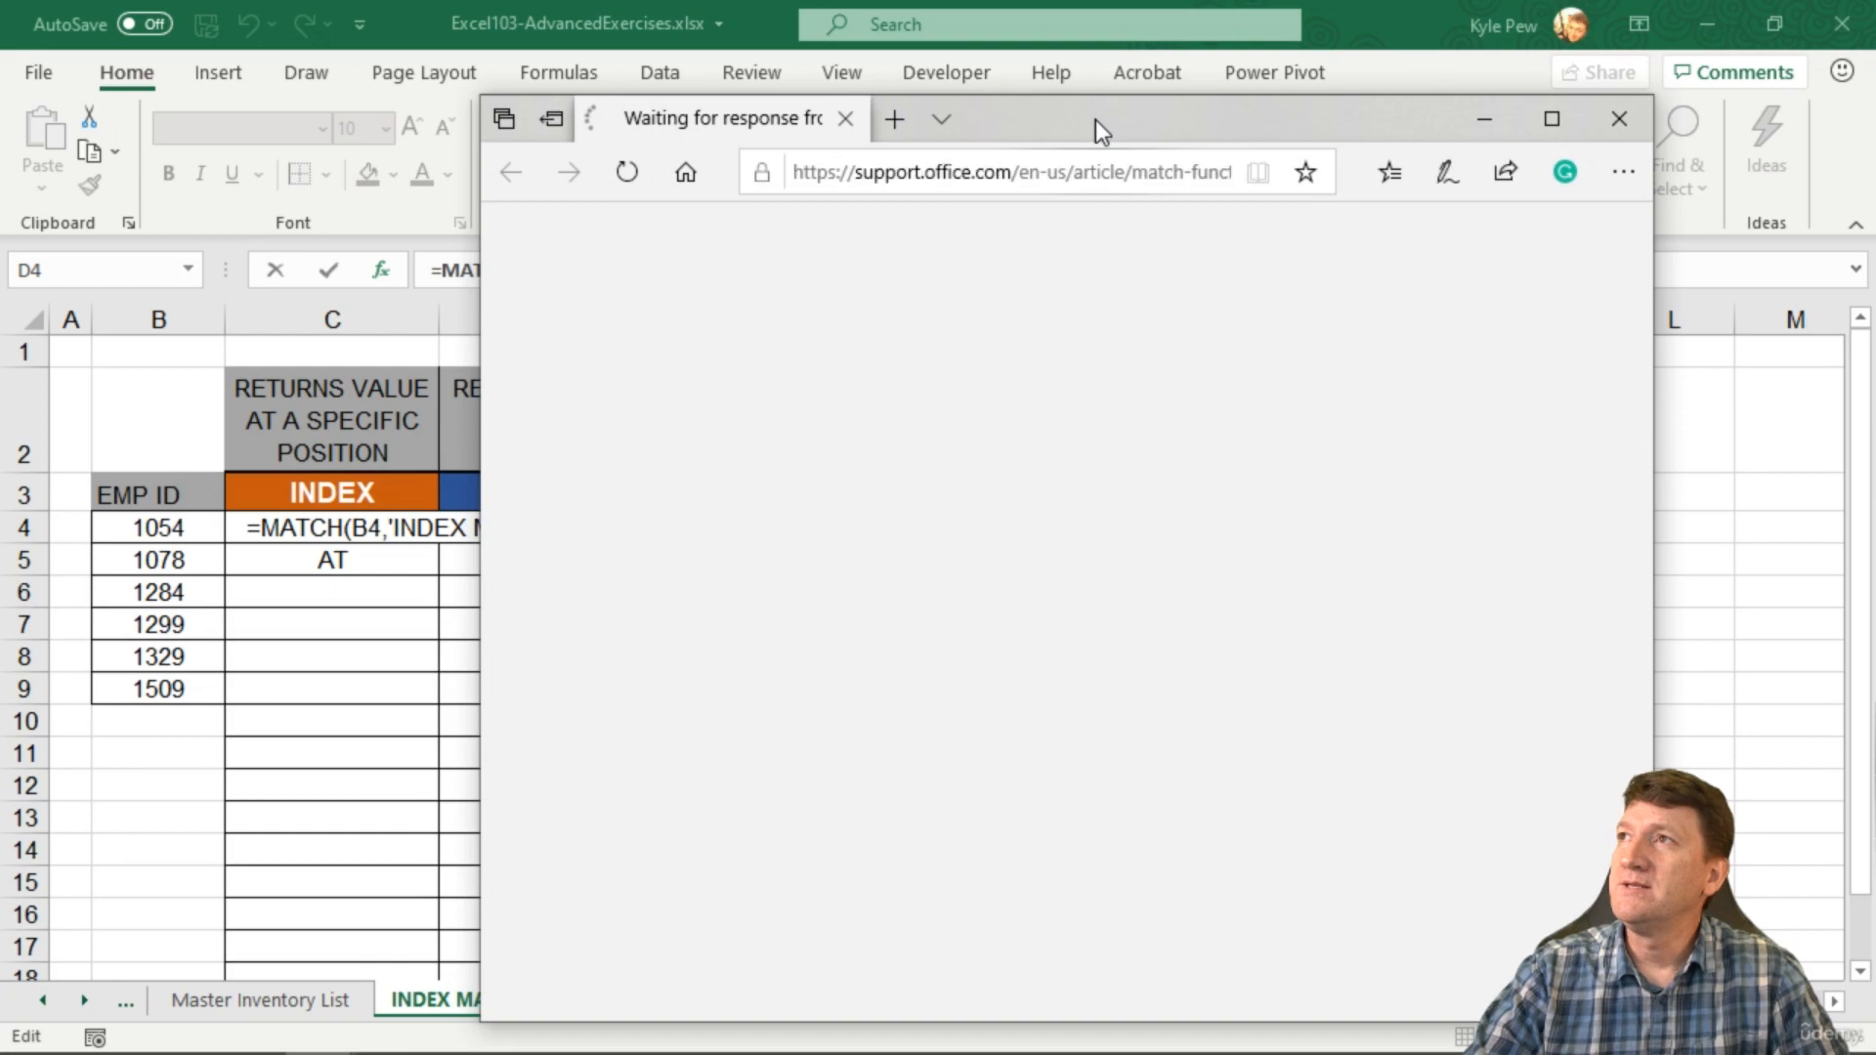
double_click(1095, 119)
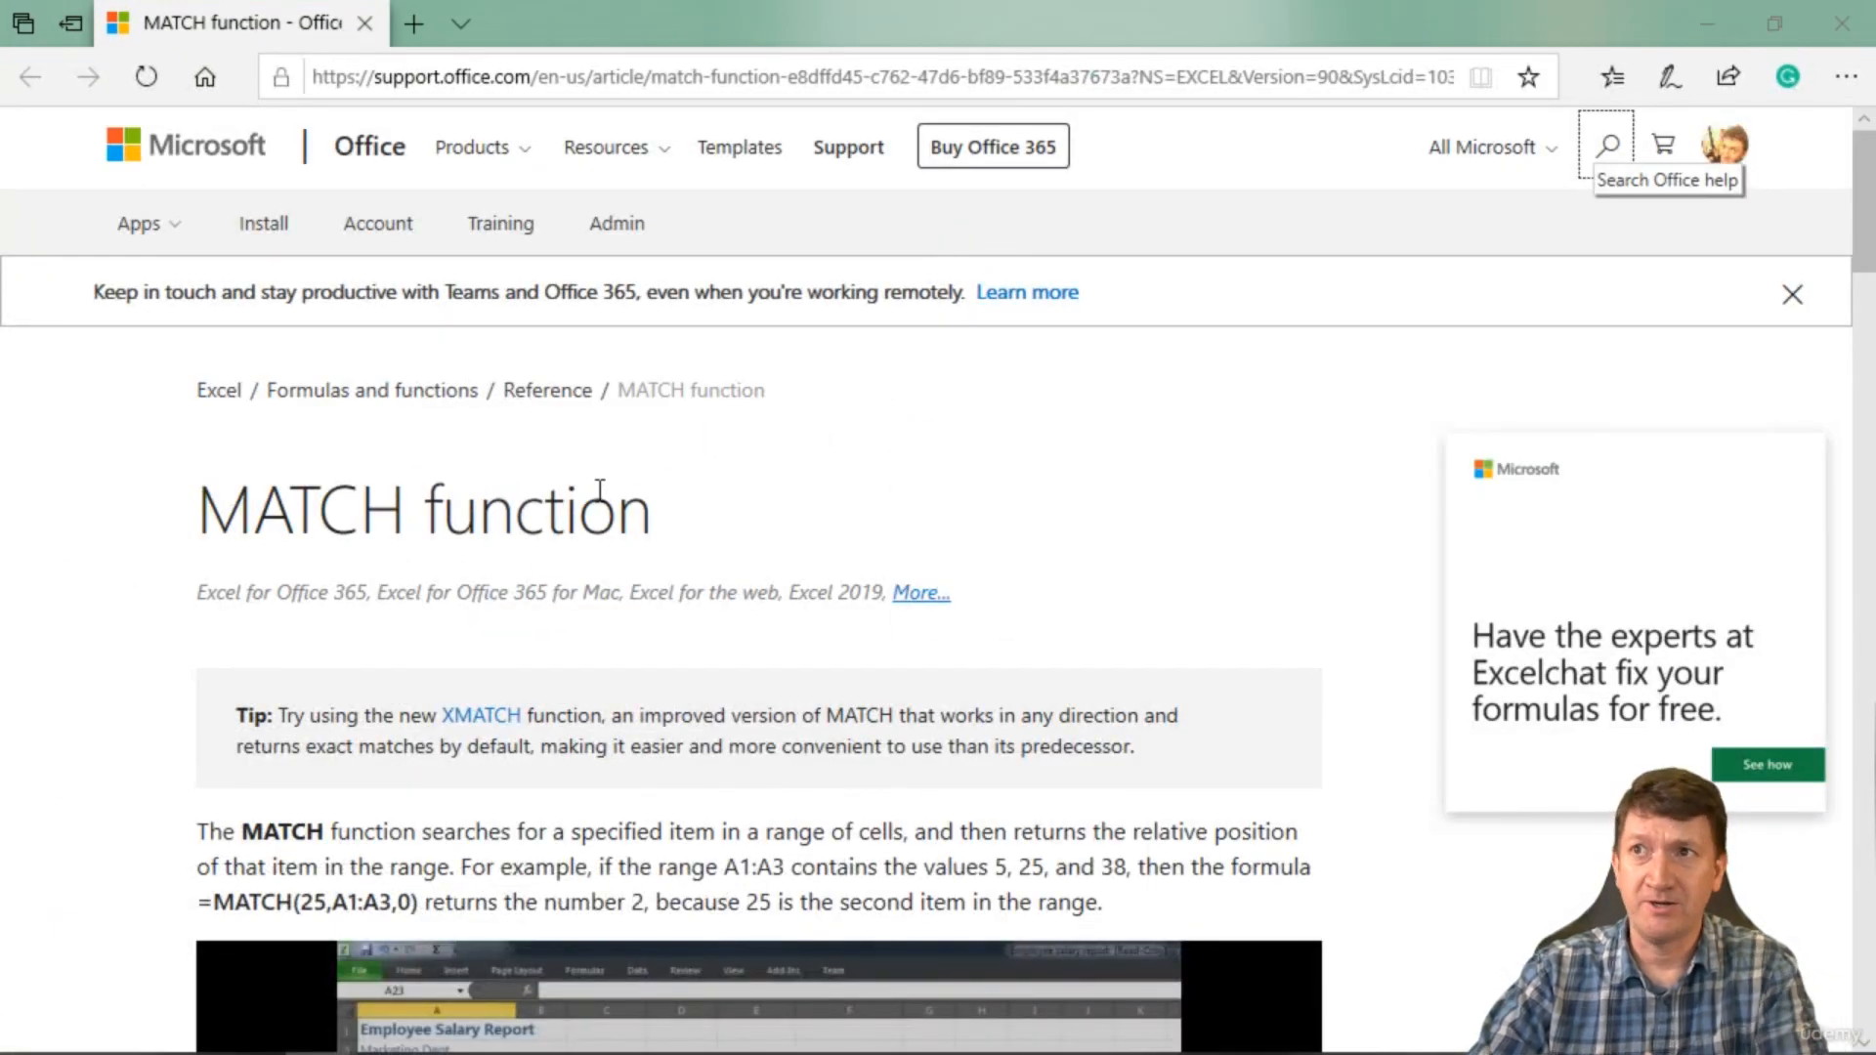
Step: Scroll the MATCH help page down to the Syntax and match_type explanations
scroll(539, 484, down, 10)
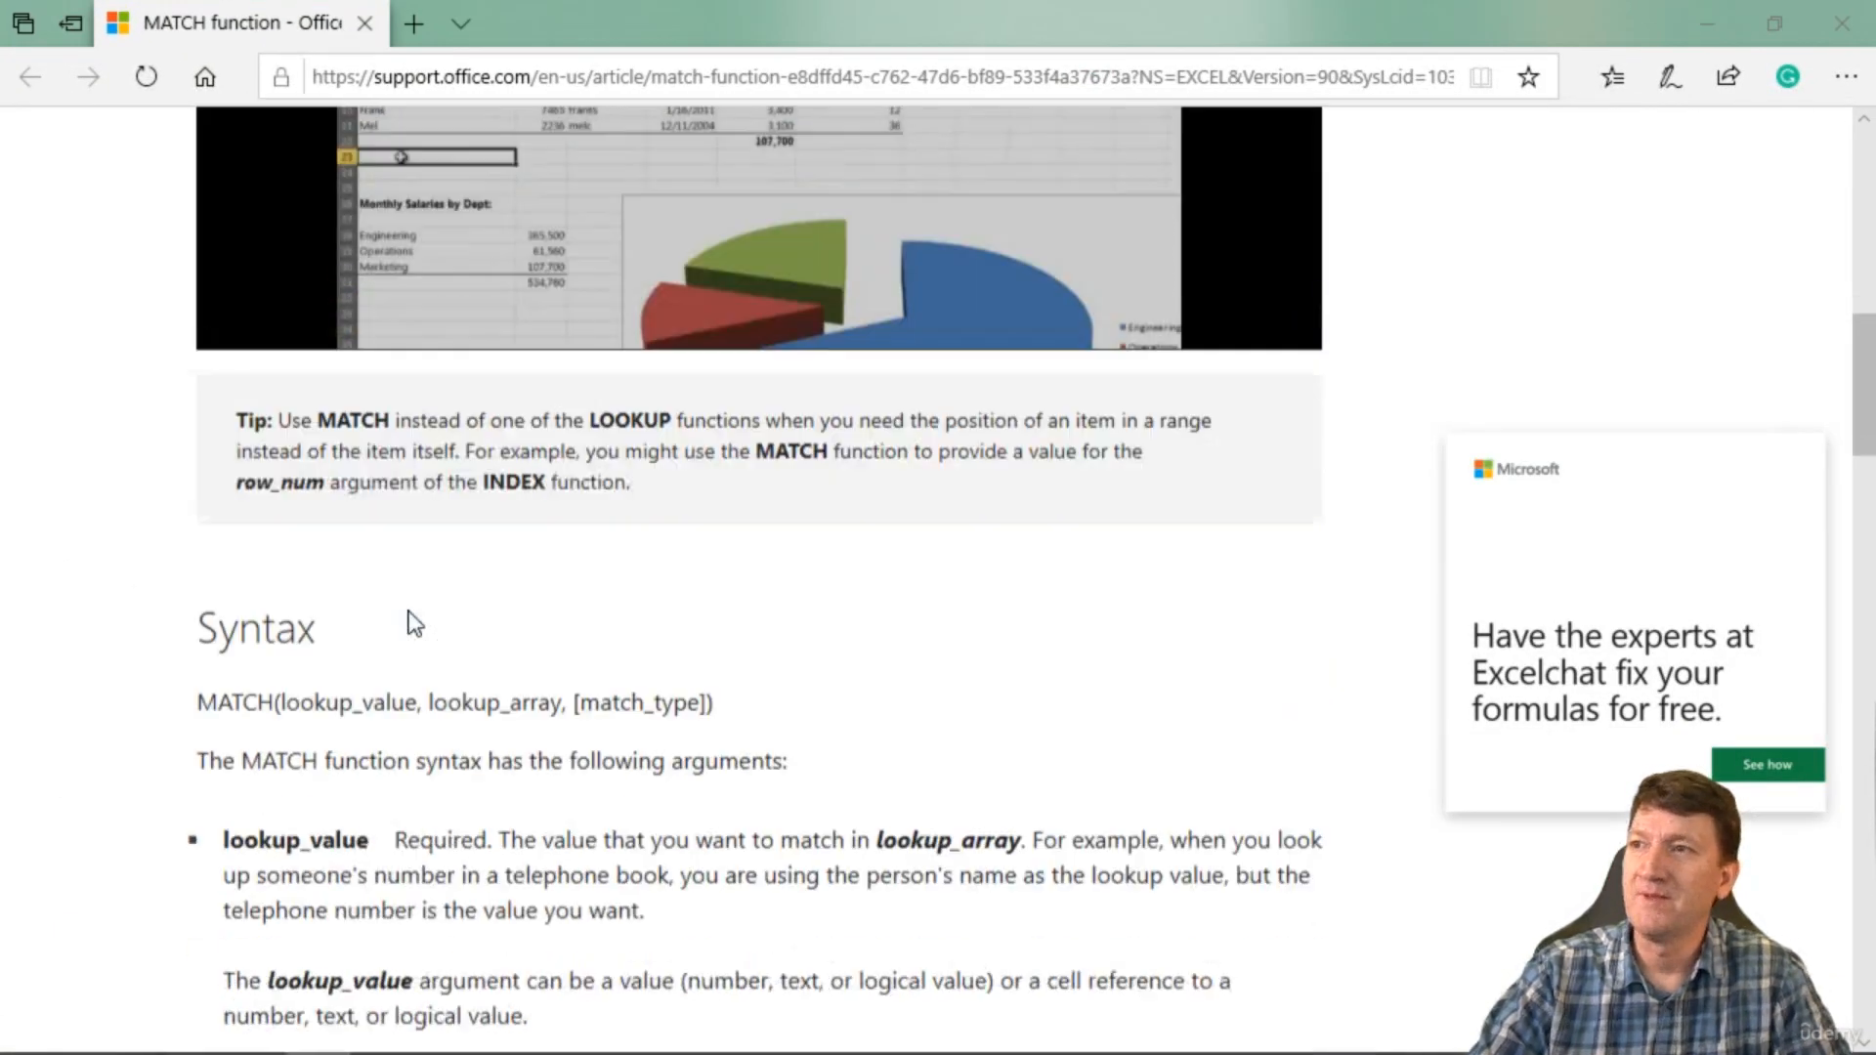
scroll(538, 484, down, 15)
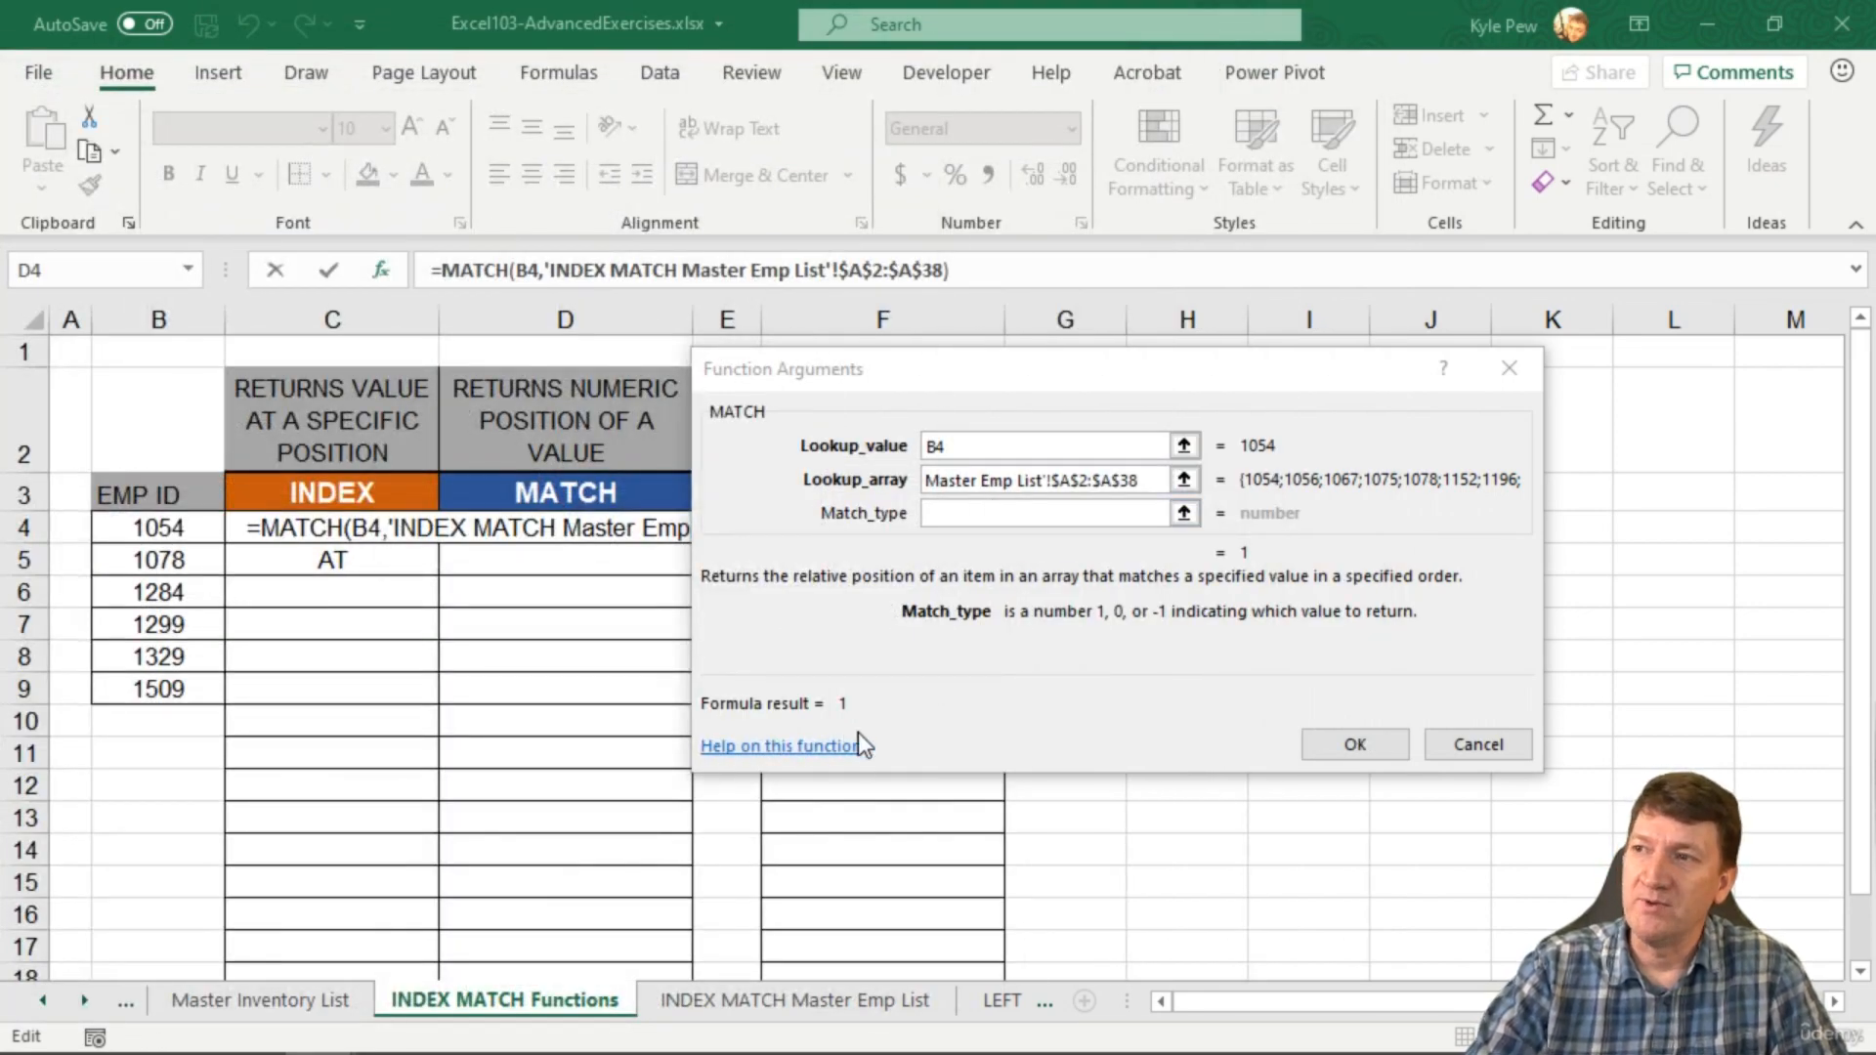
Step: Enter match type 0 and accept the formula, so D4 returns 1 for EMP ID 1054
click(962, 514)
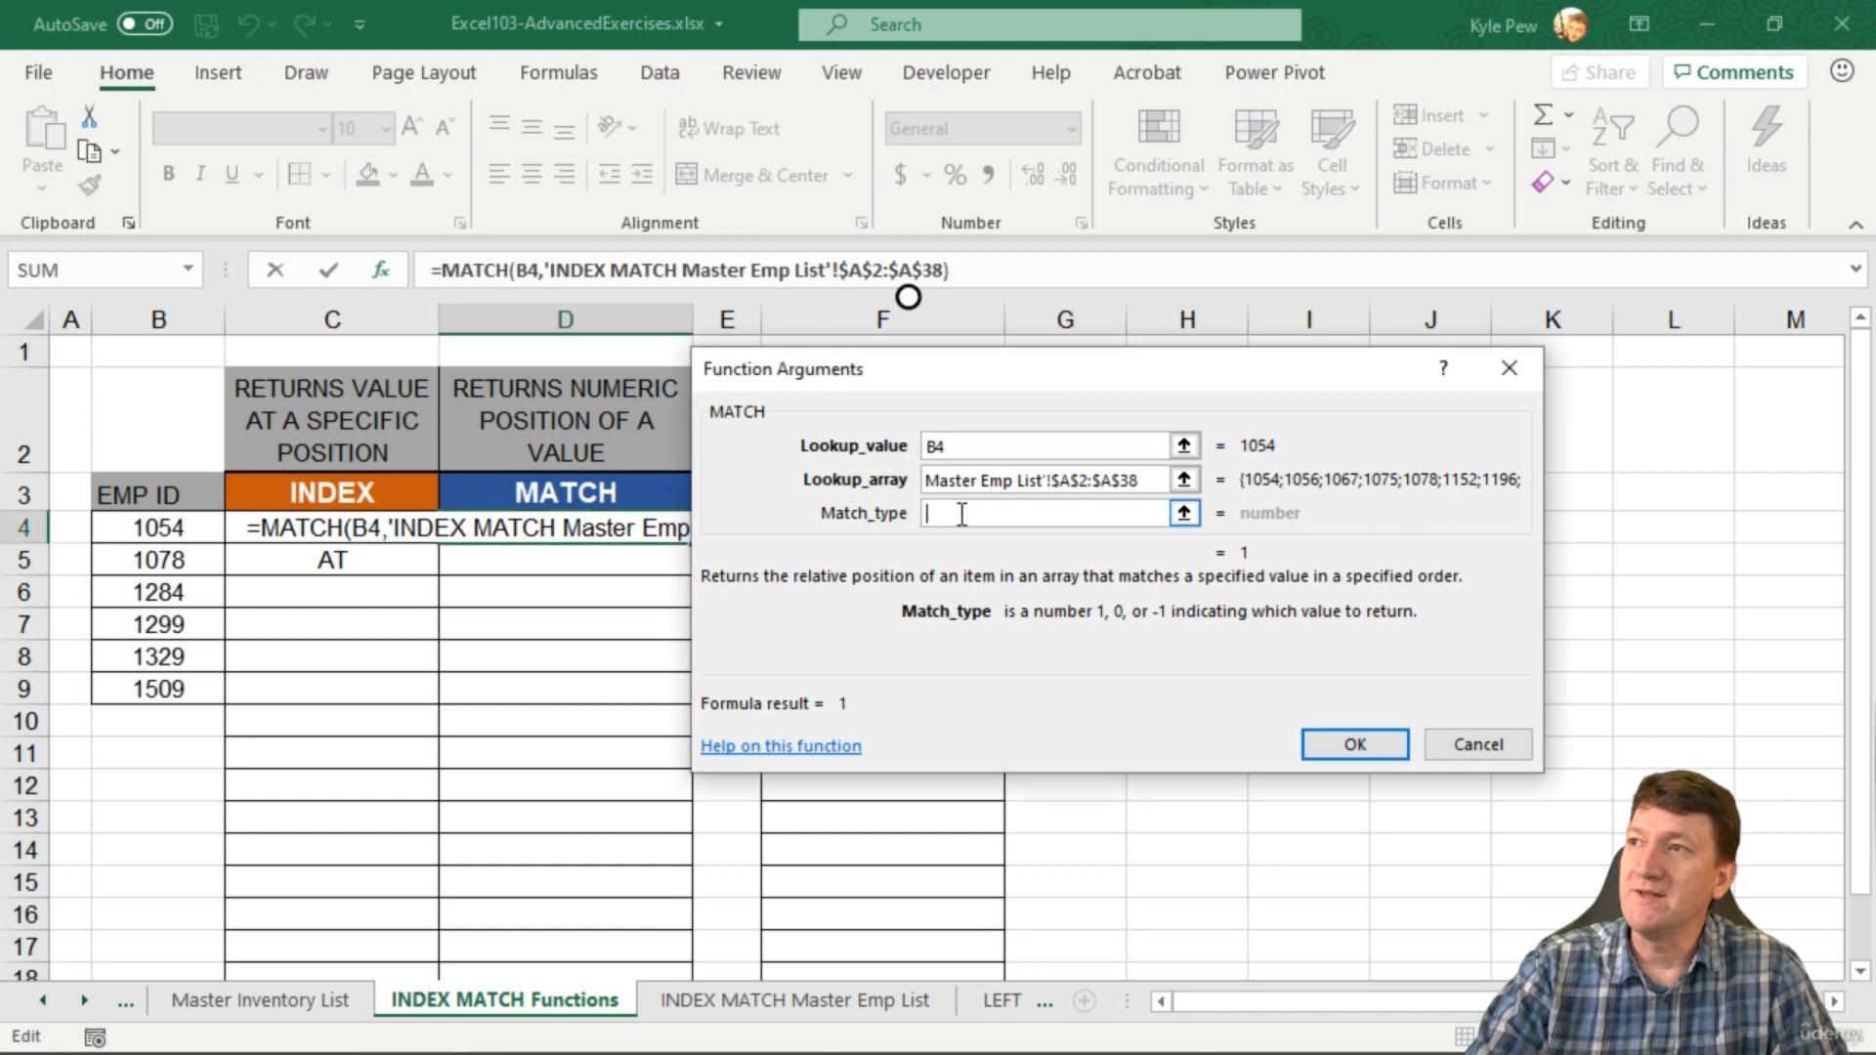
text(0)
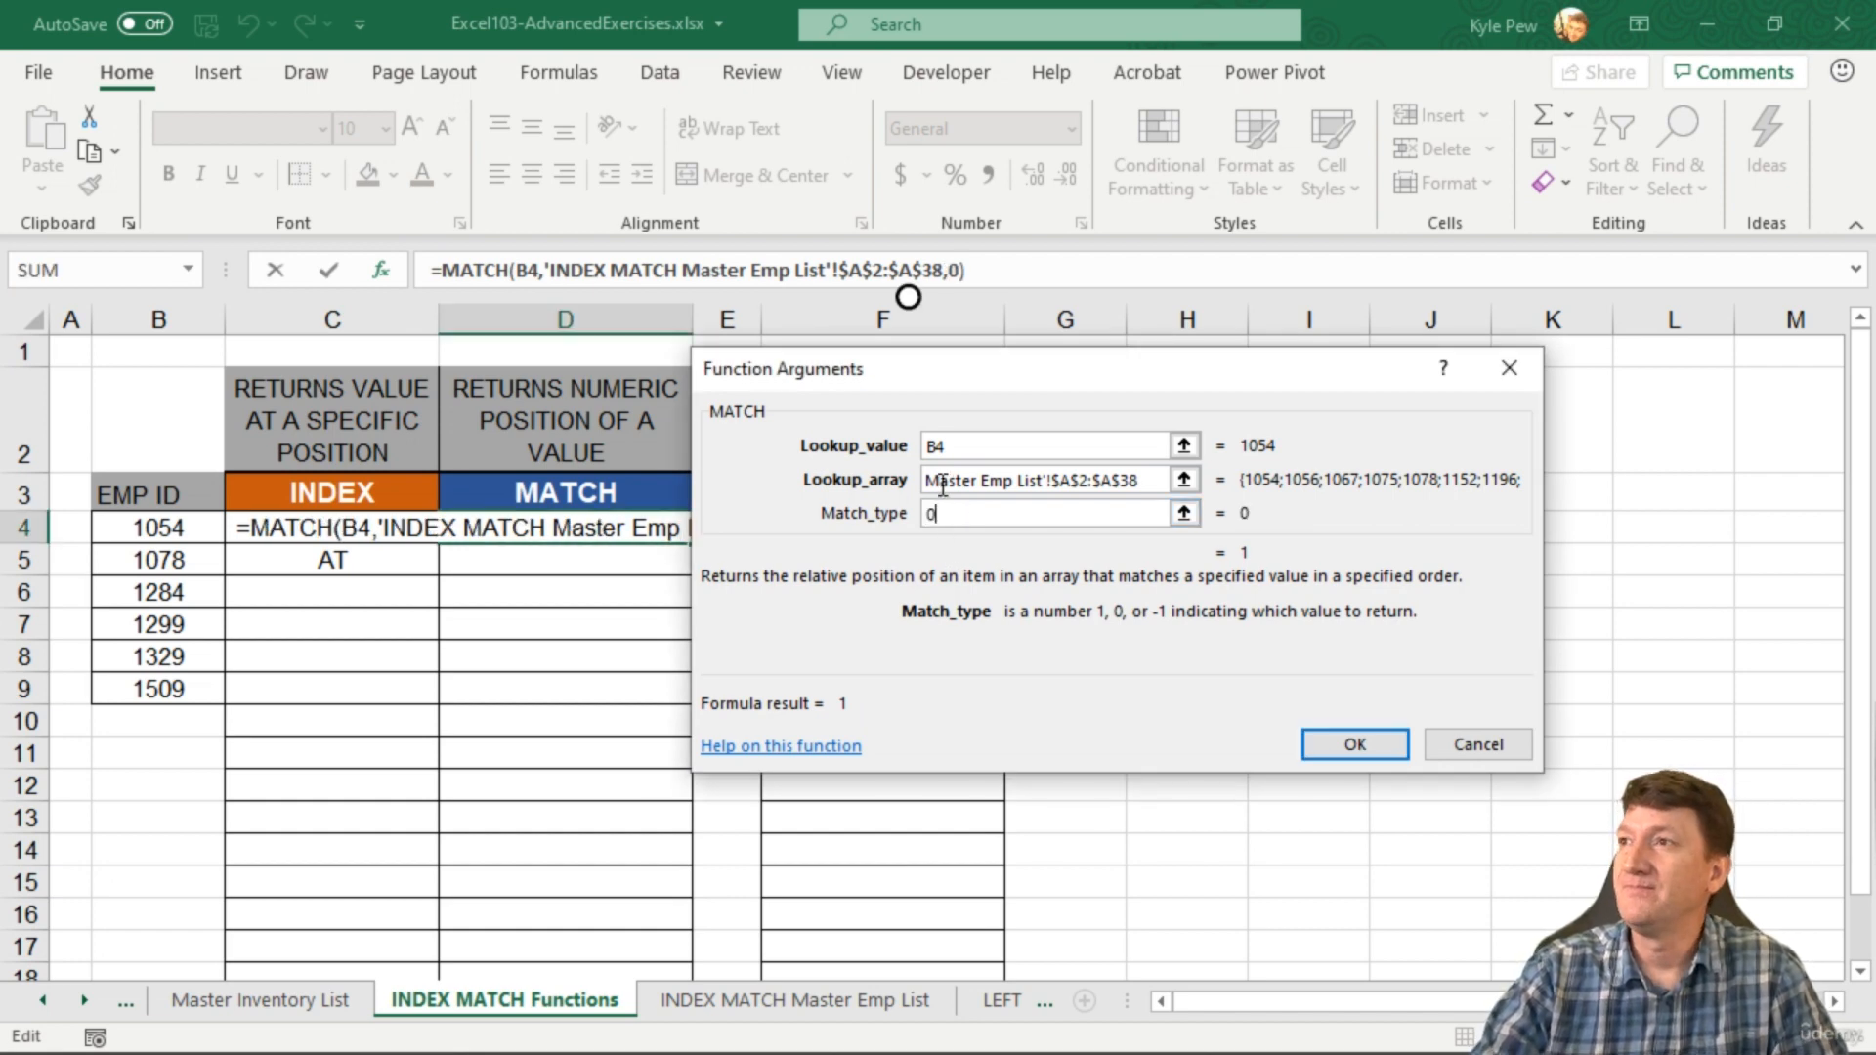
click(936, 439)
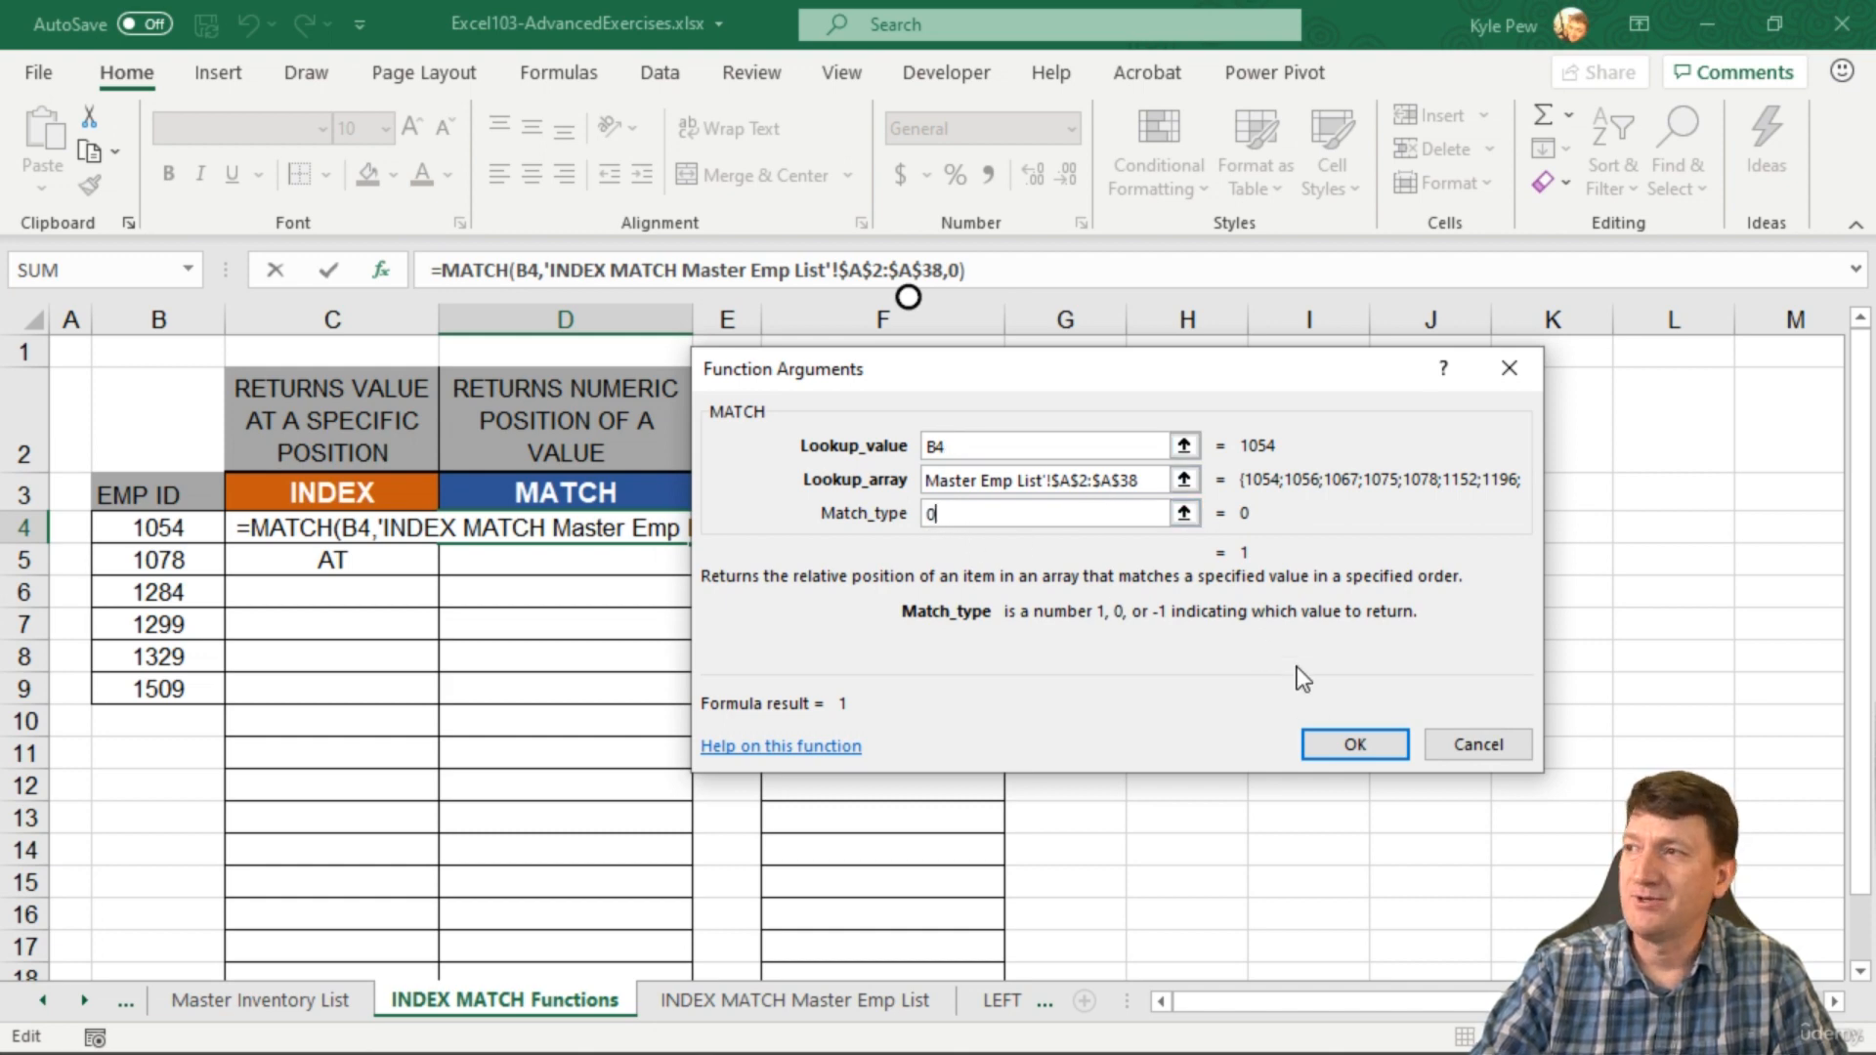
click(1323, 753)
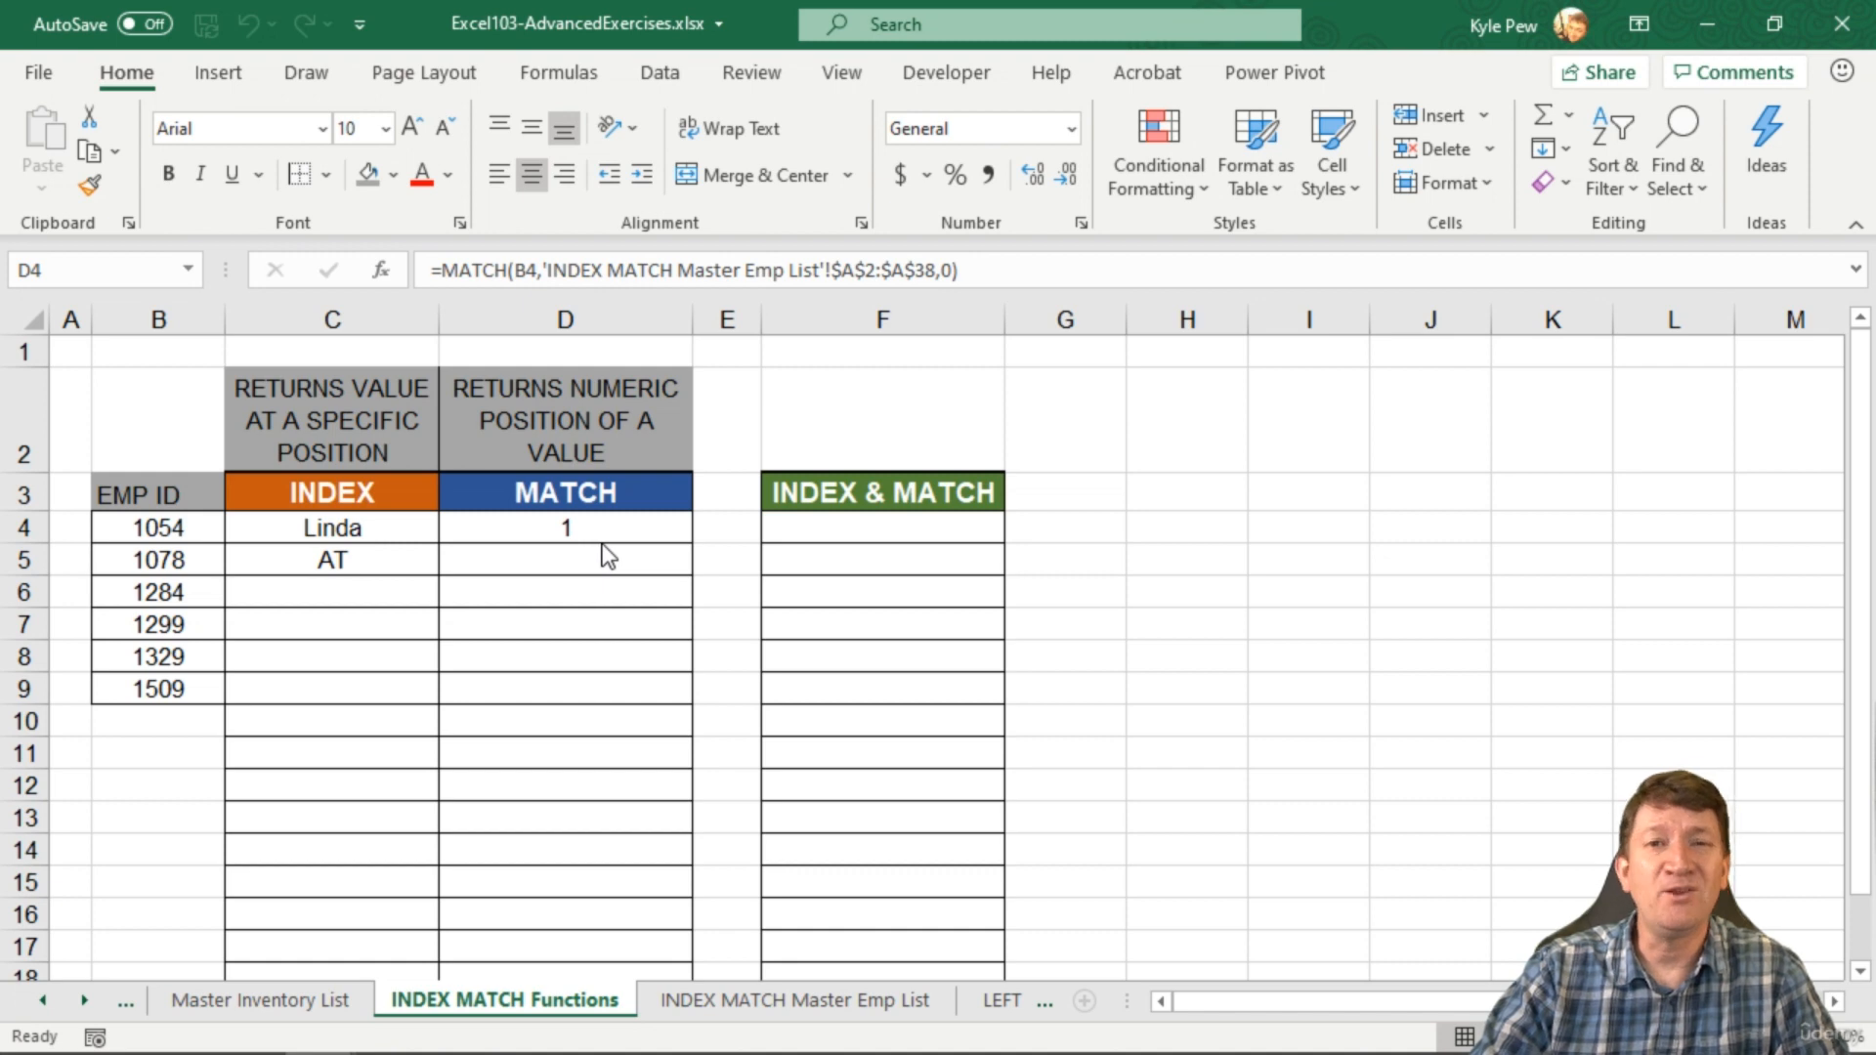
click(213, 1007)
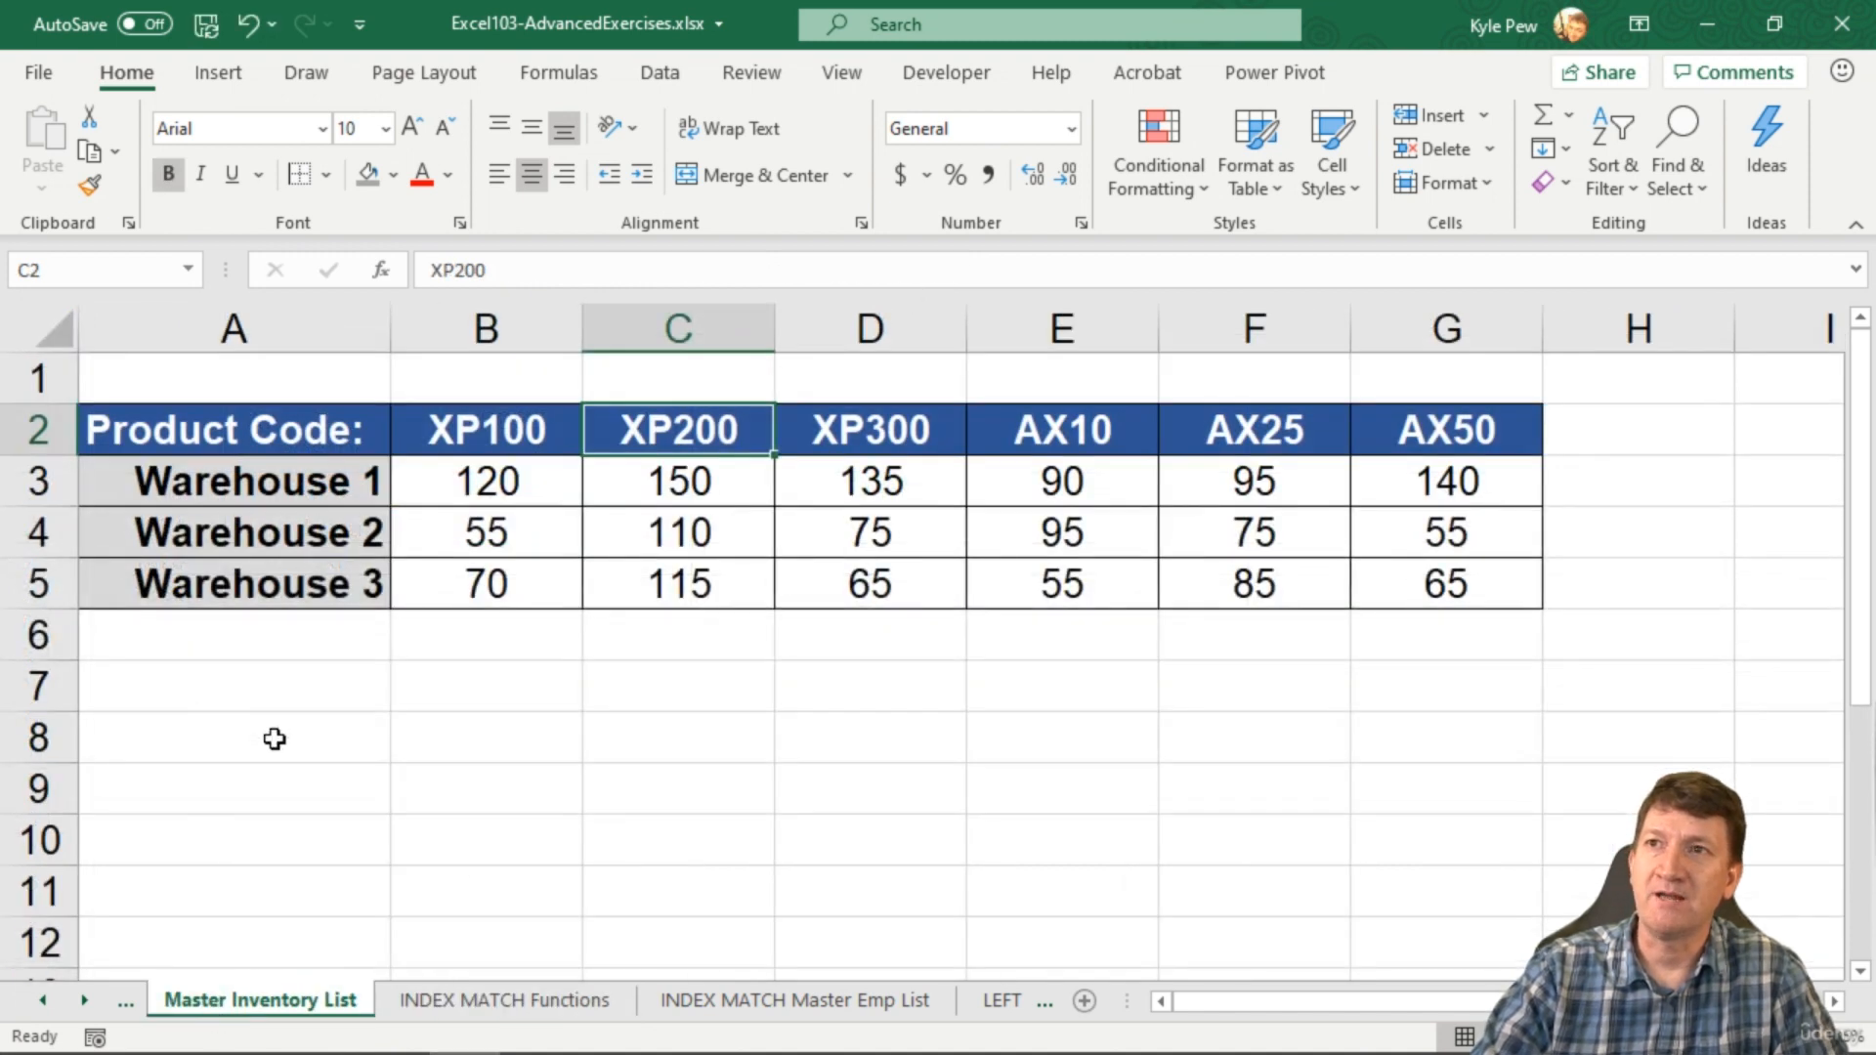
click(731, 1011)
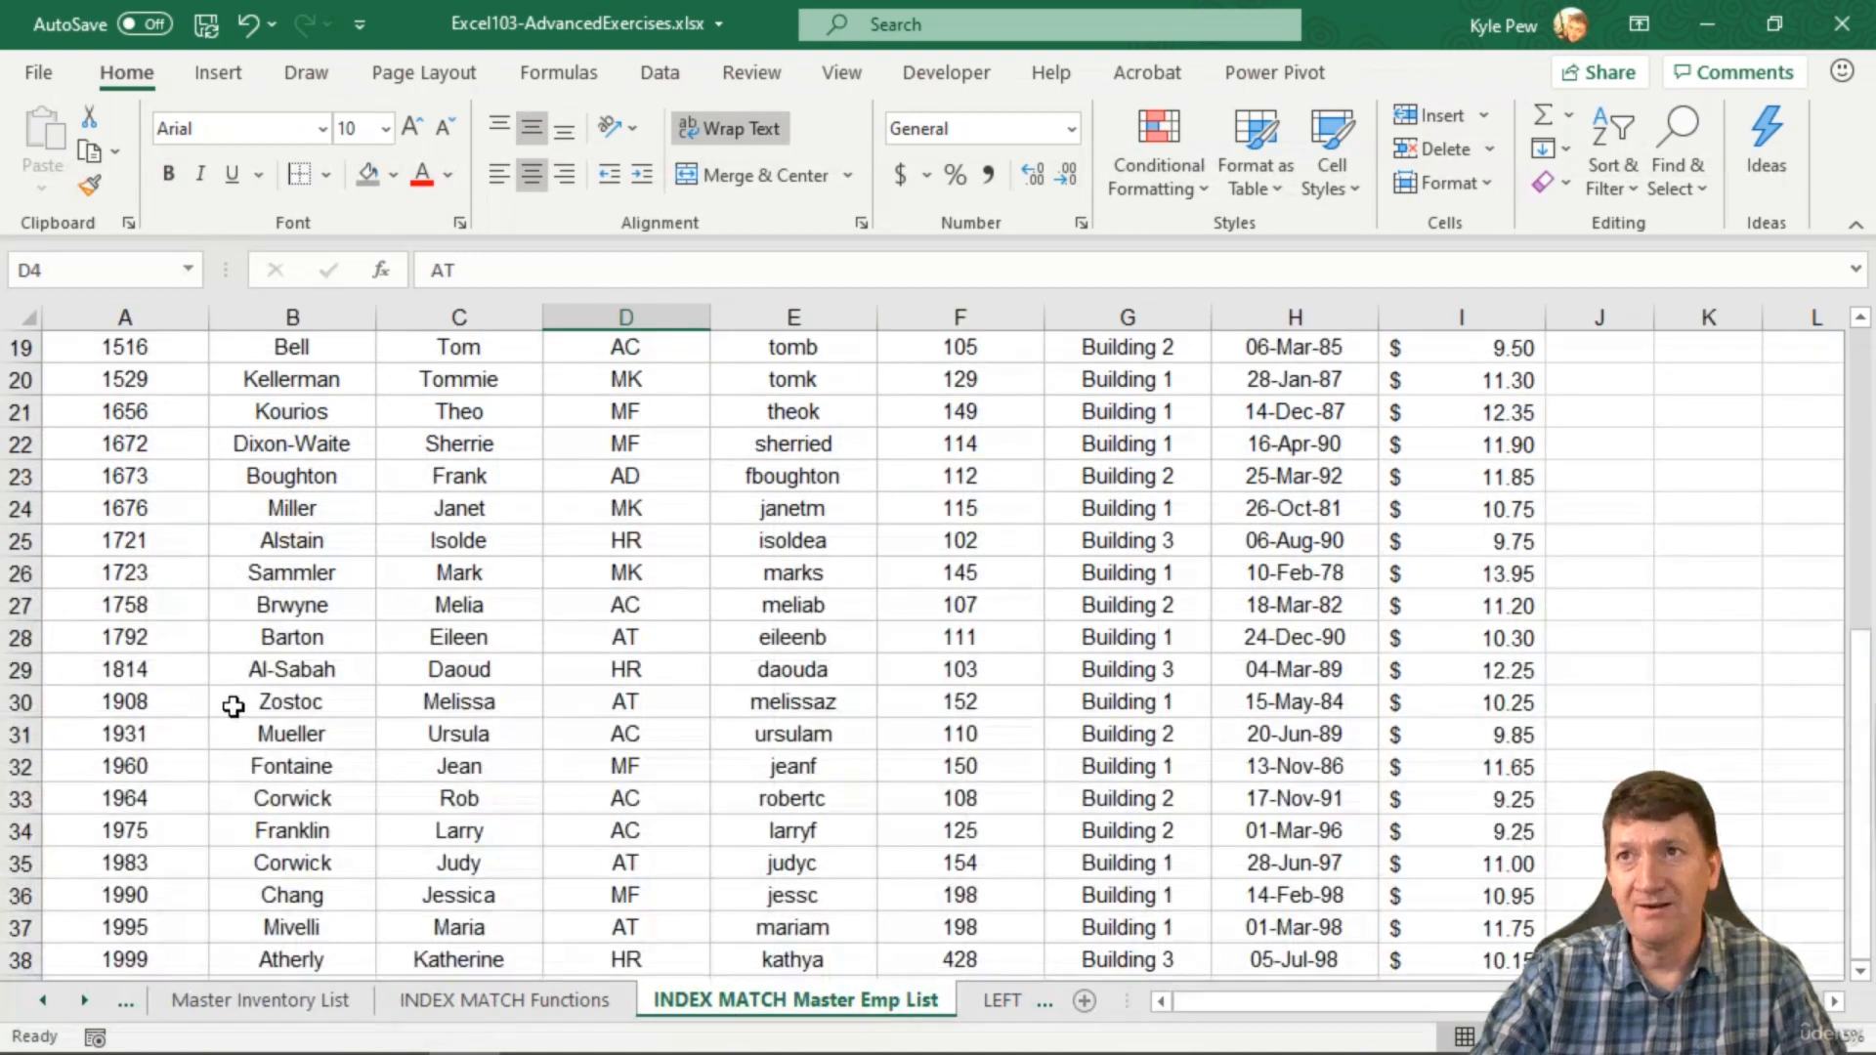
scroll(231, 704, up, 6)
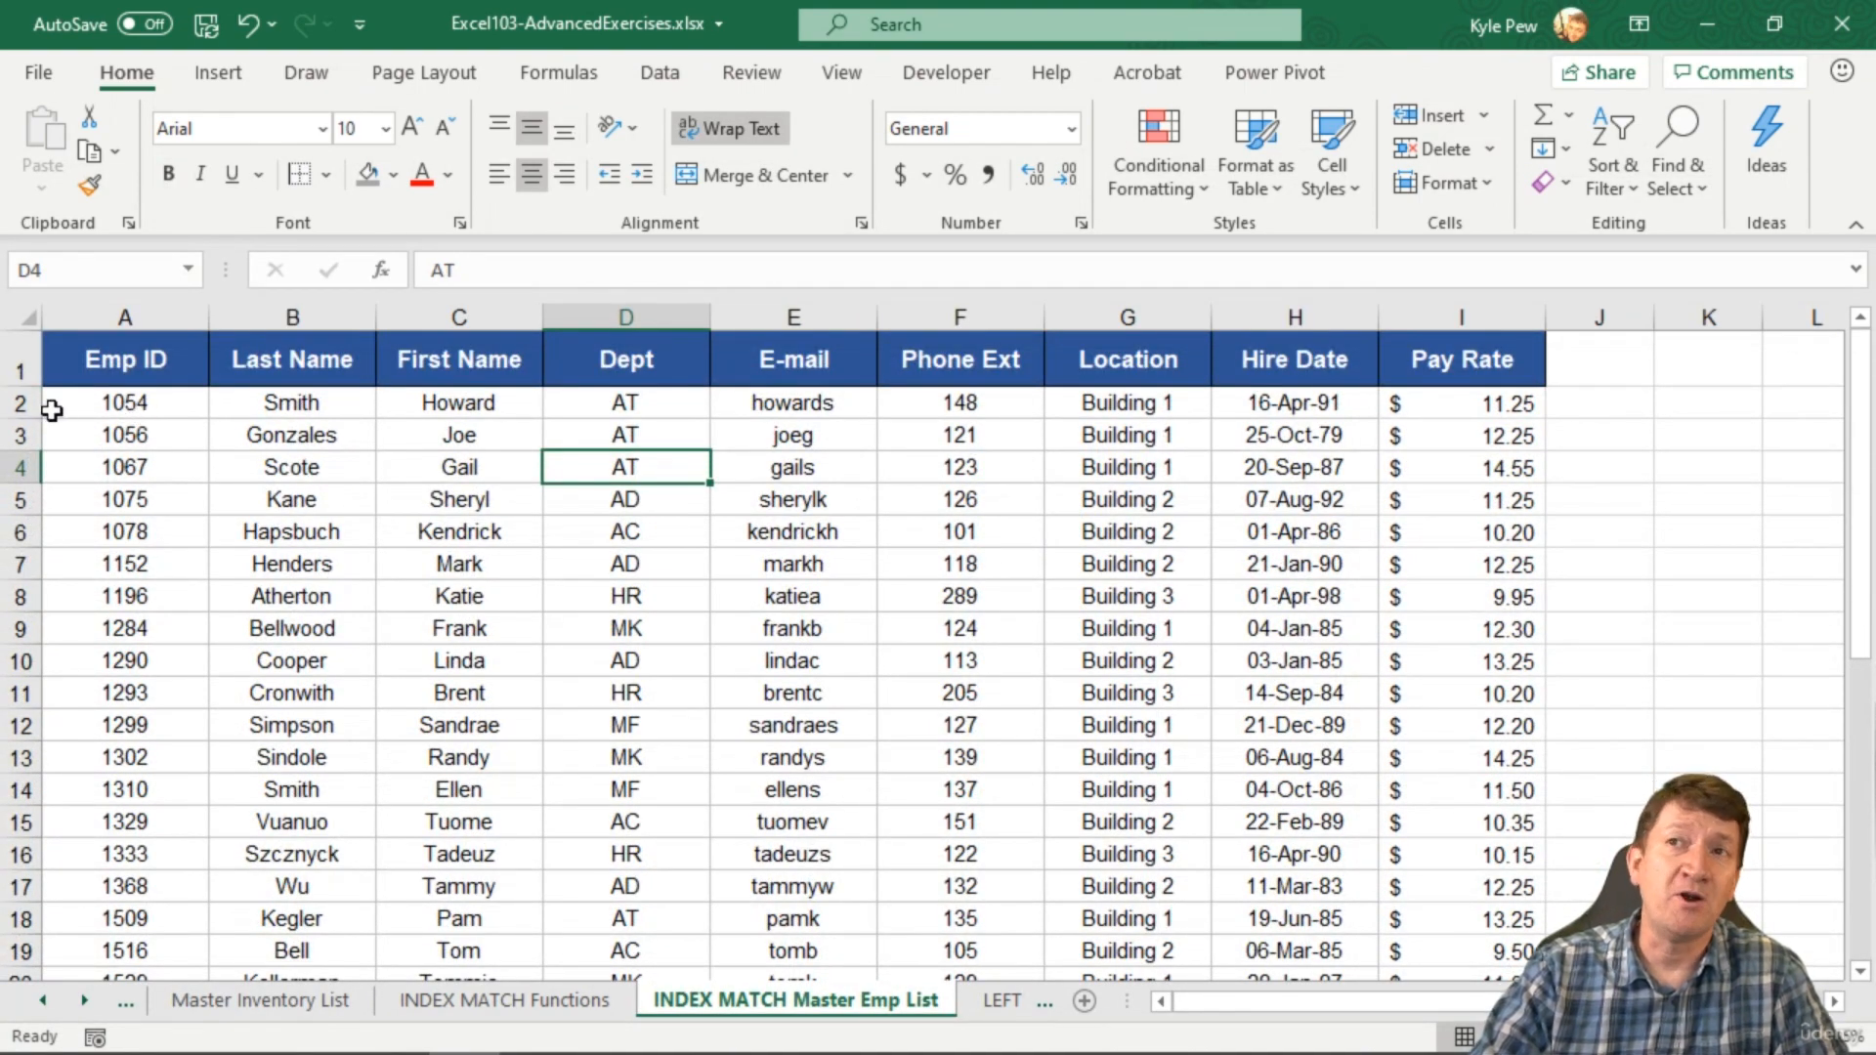
click(555, 1001)
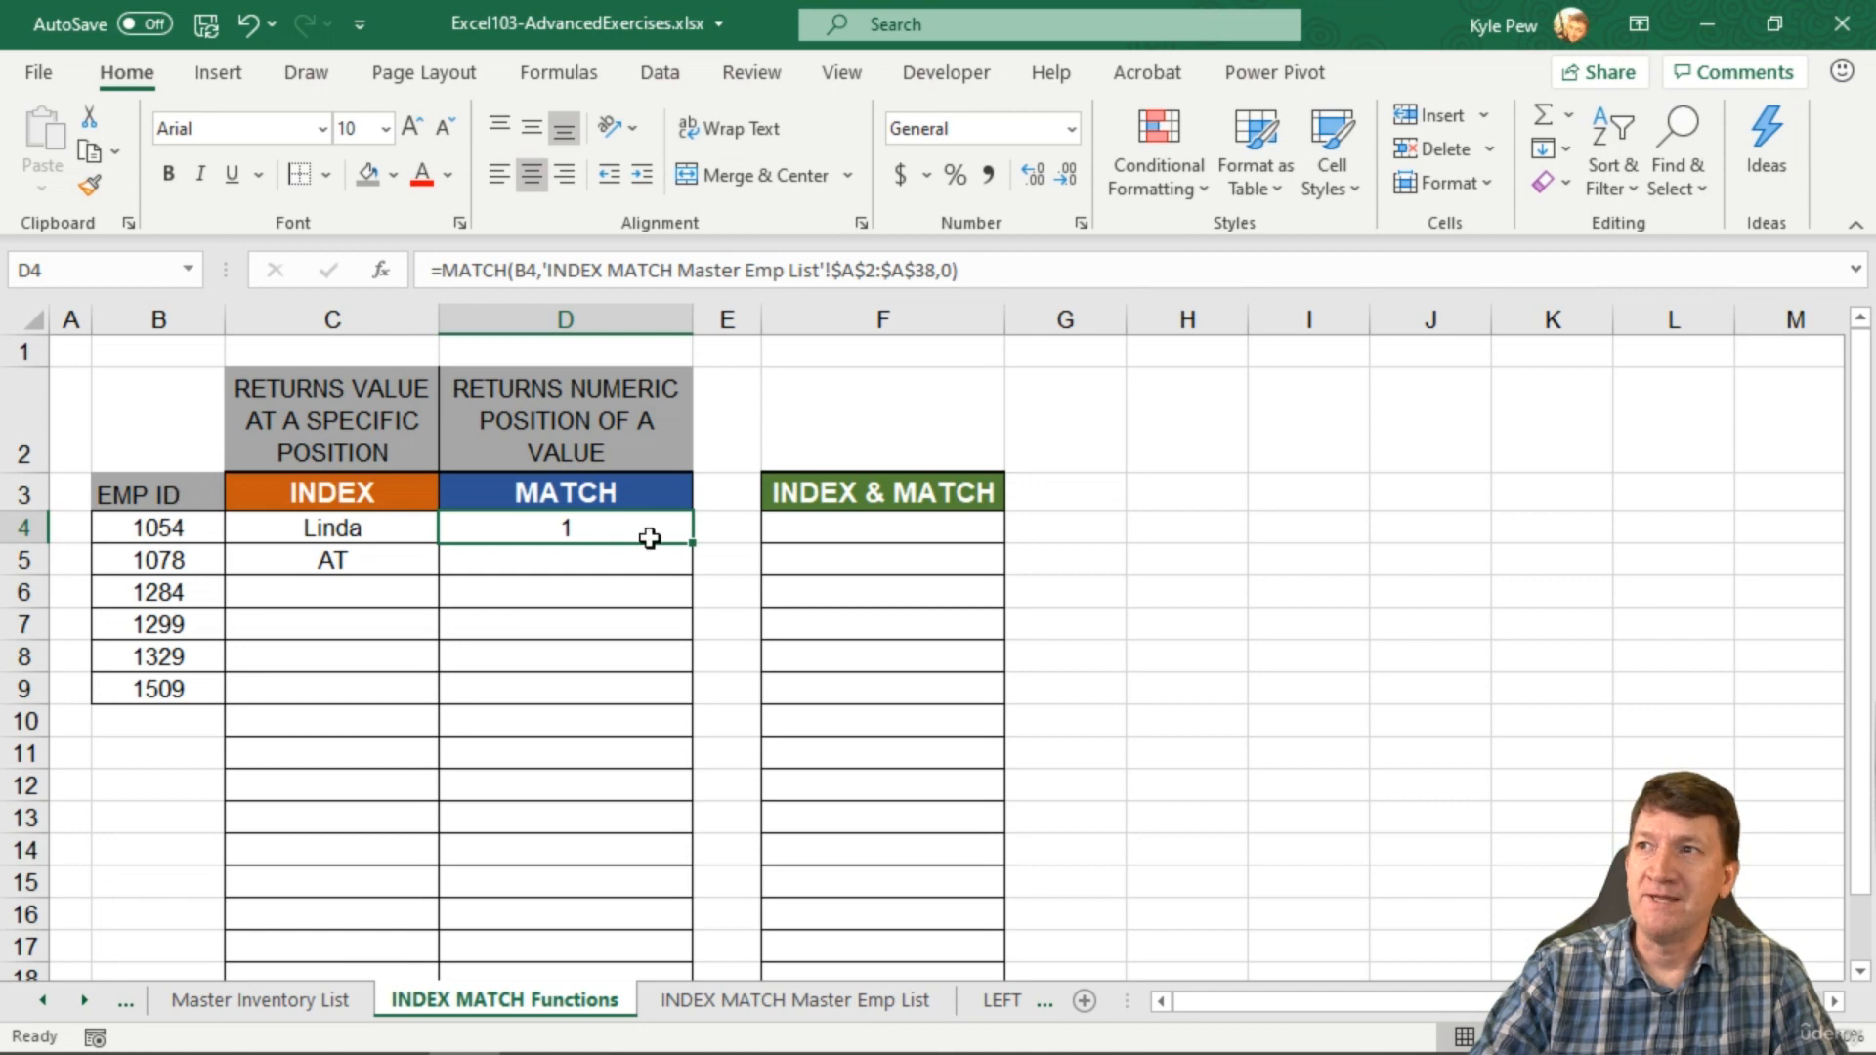
Step: Fill the MATCH formula down to D9, then verify 1078 is fifth in the master list
drag(692, 543, 694, 696)
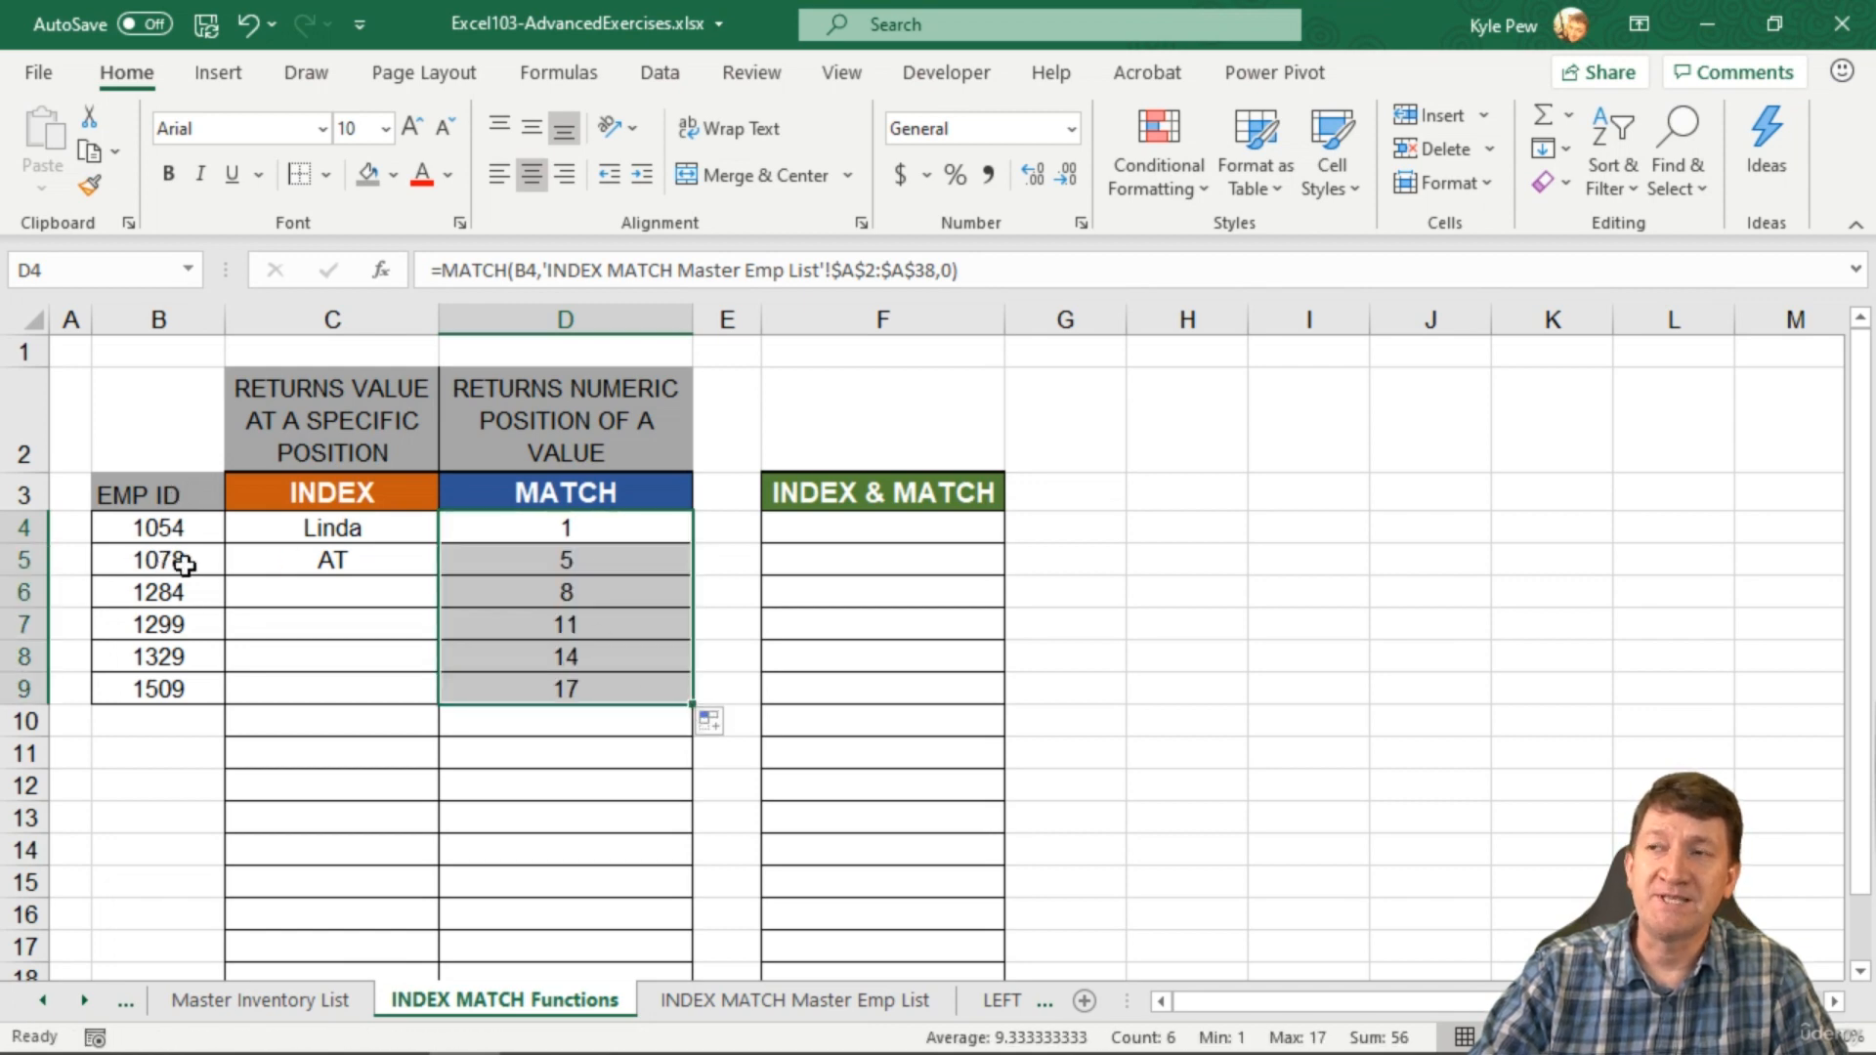
click(544, 567)
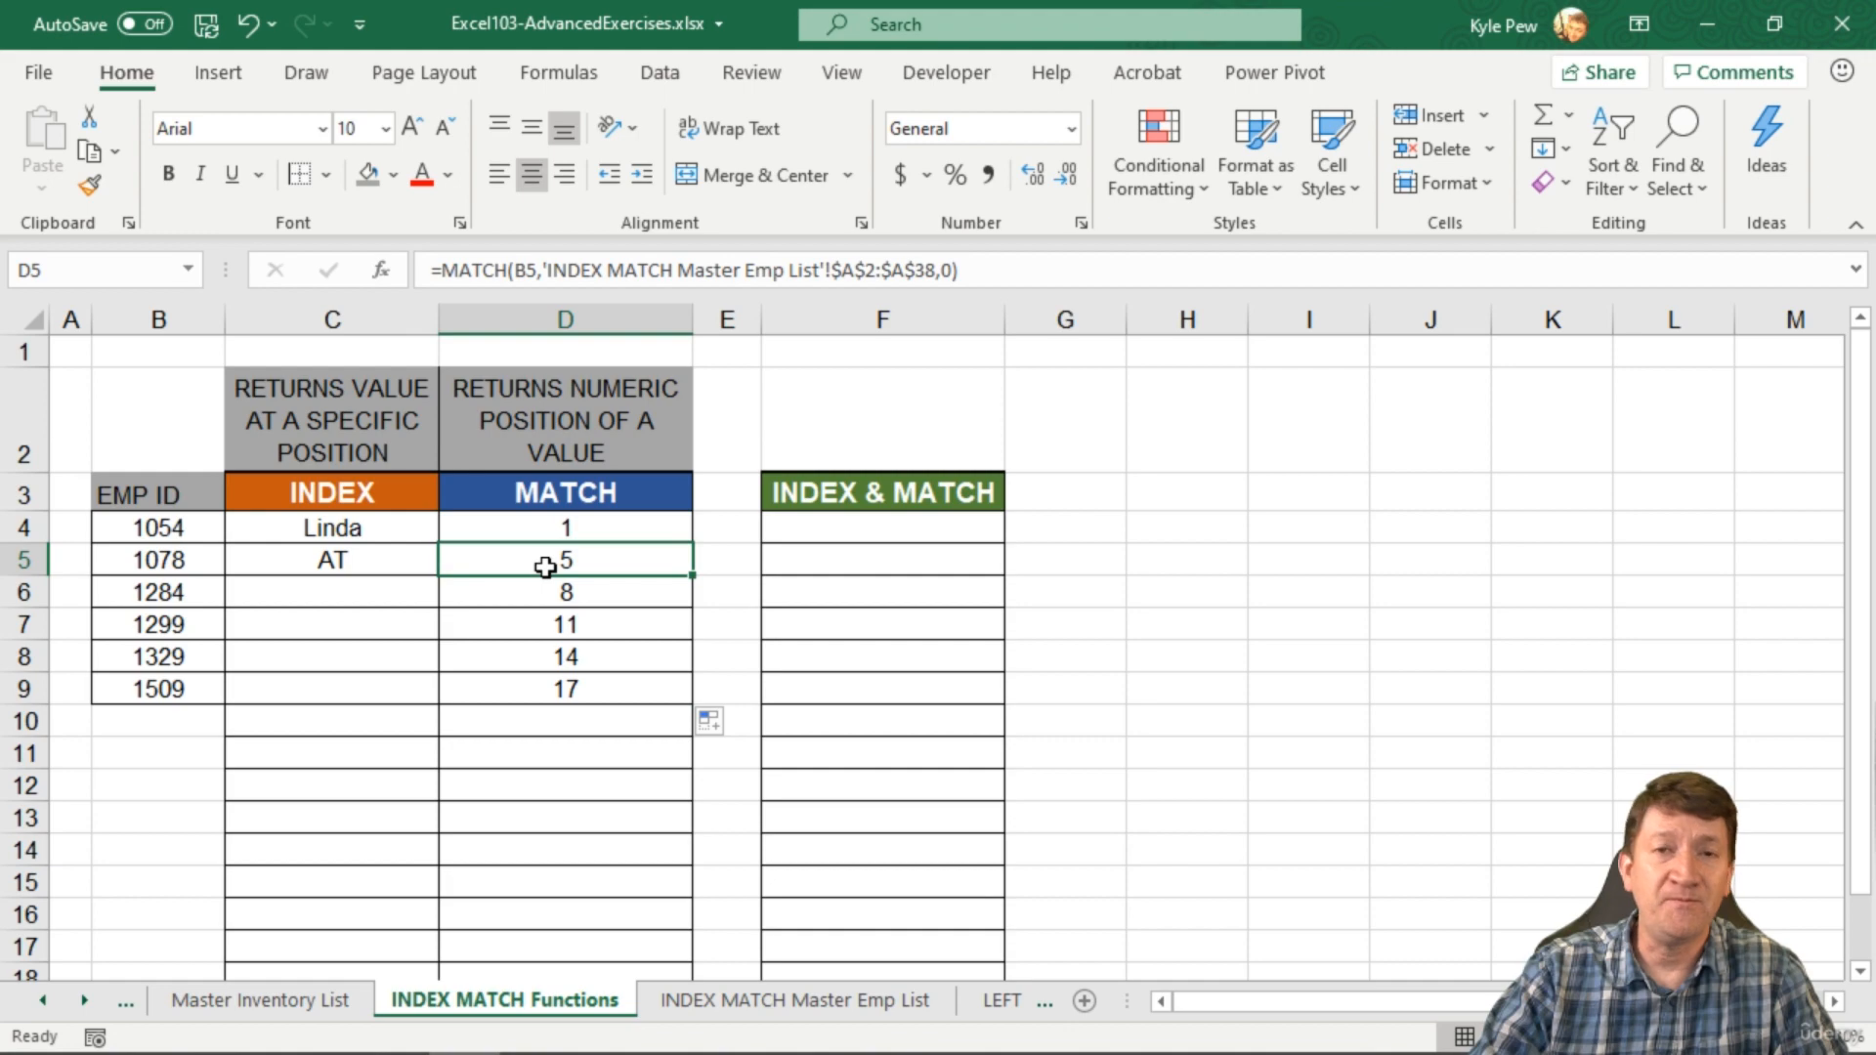
click(711, 1006)
click(152, 411)
click(147, 434)
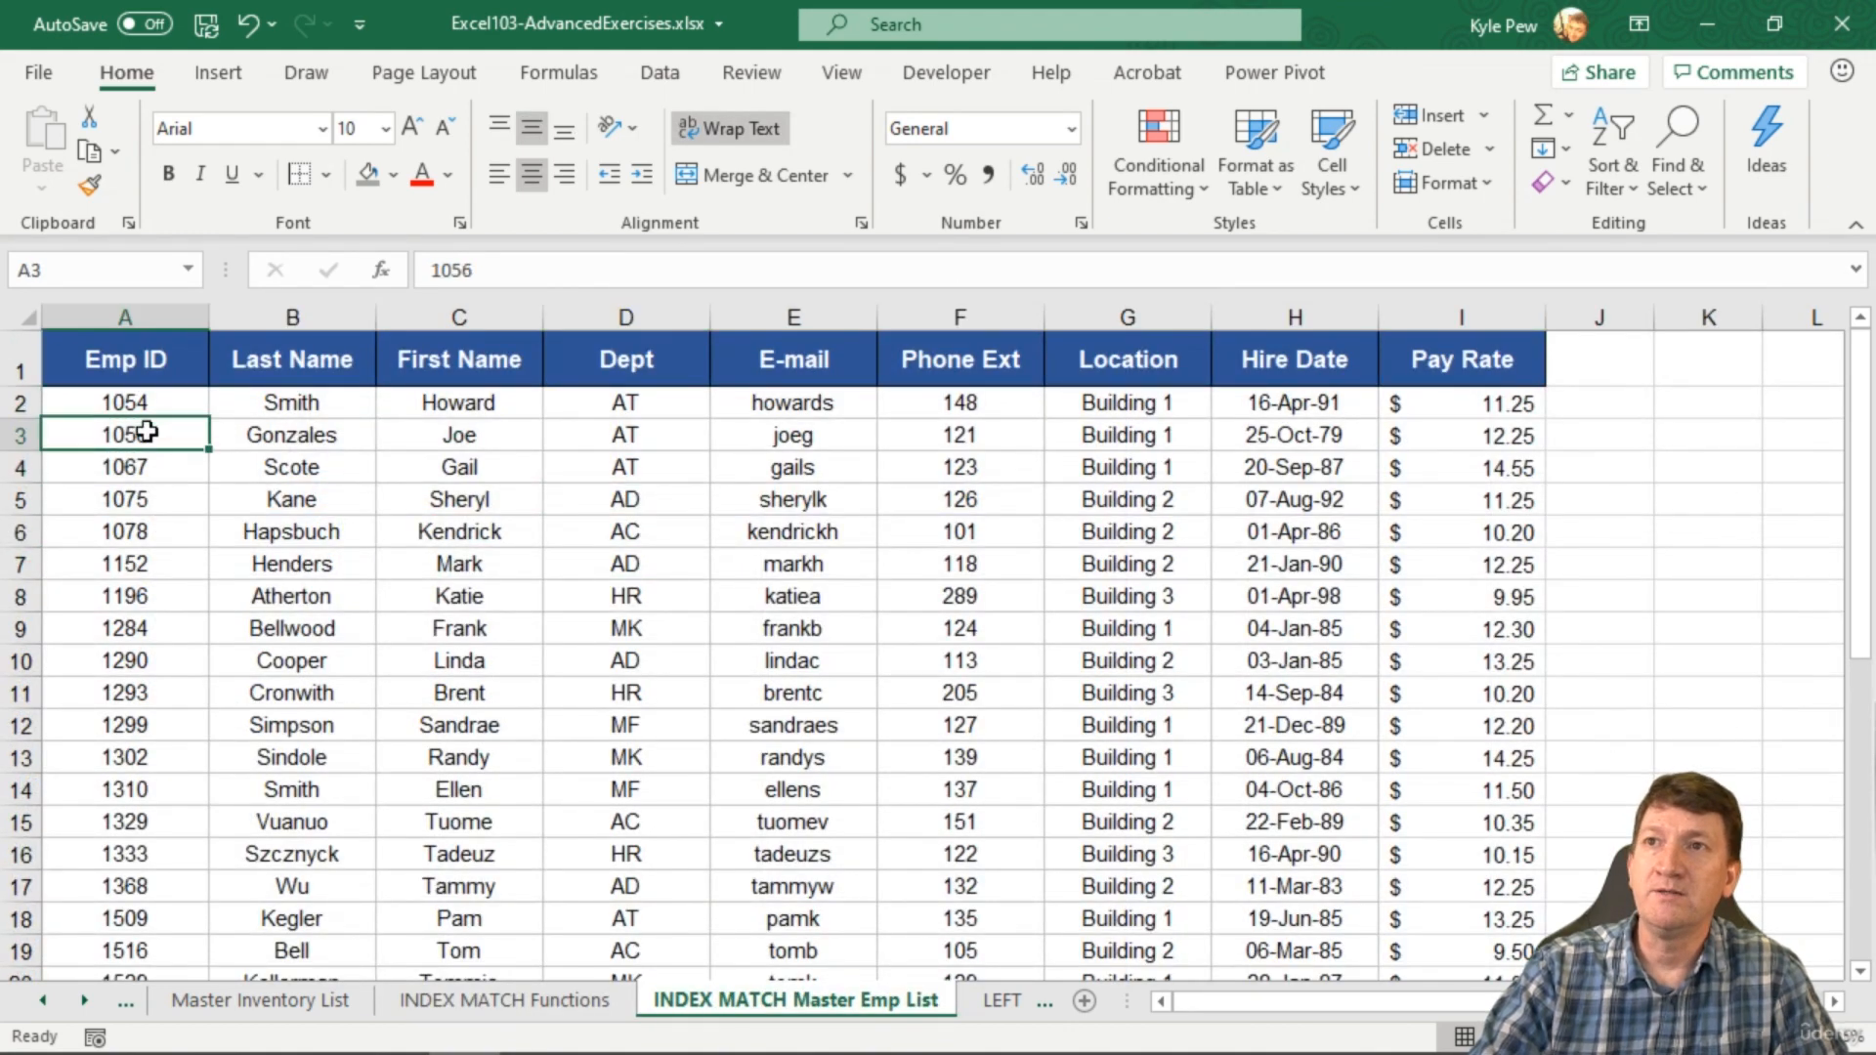
click(147, 466)
click(148, 498)
click(159, 534)
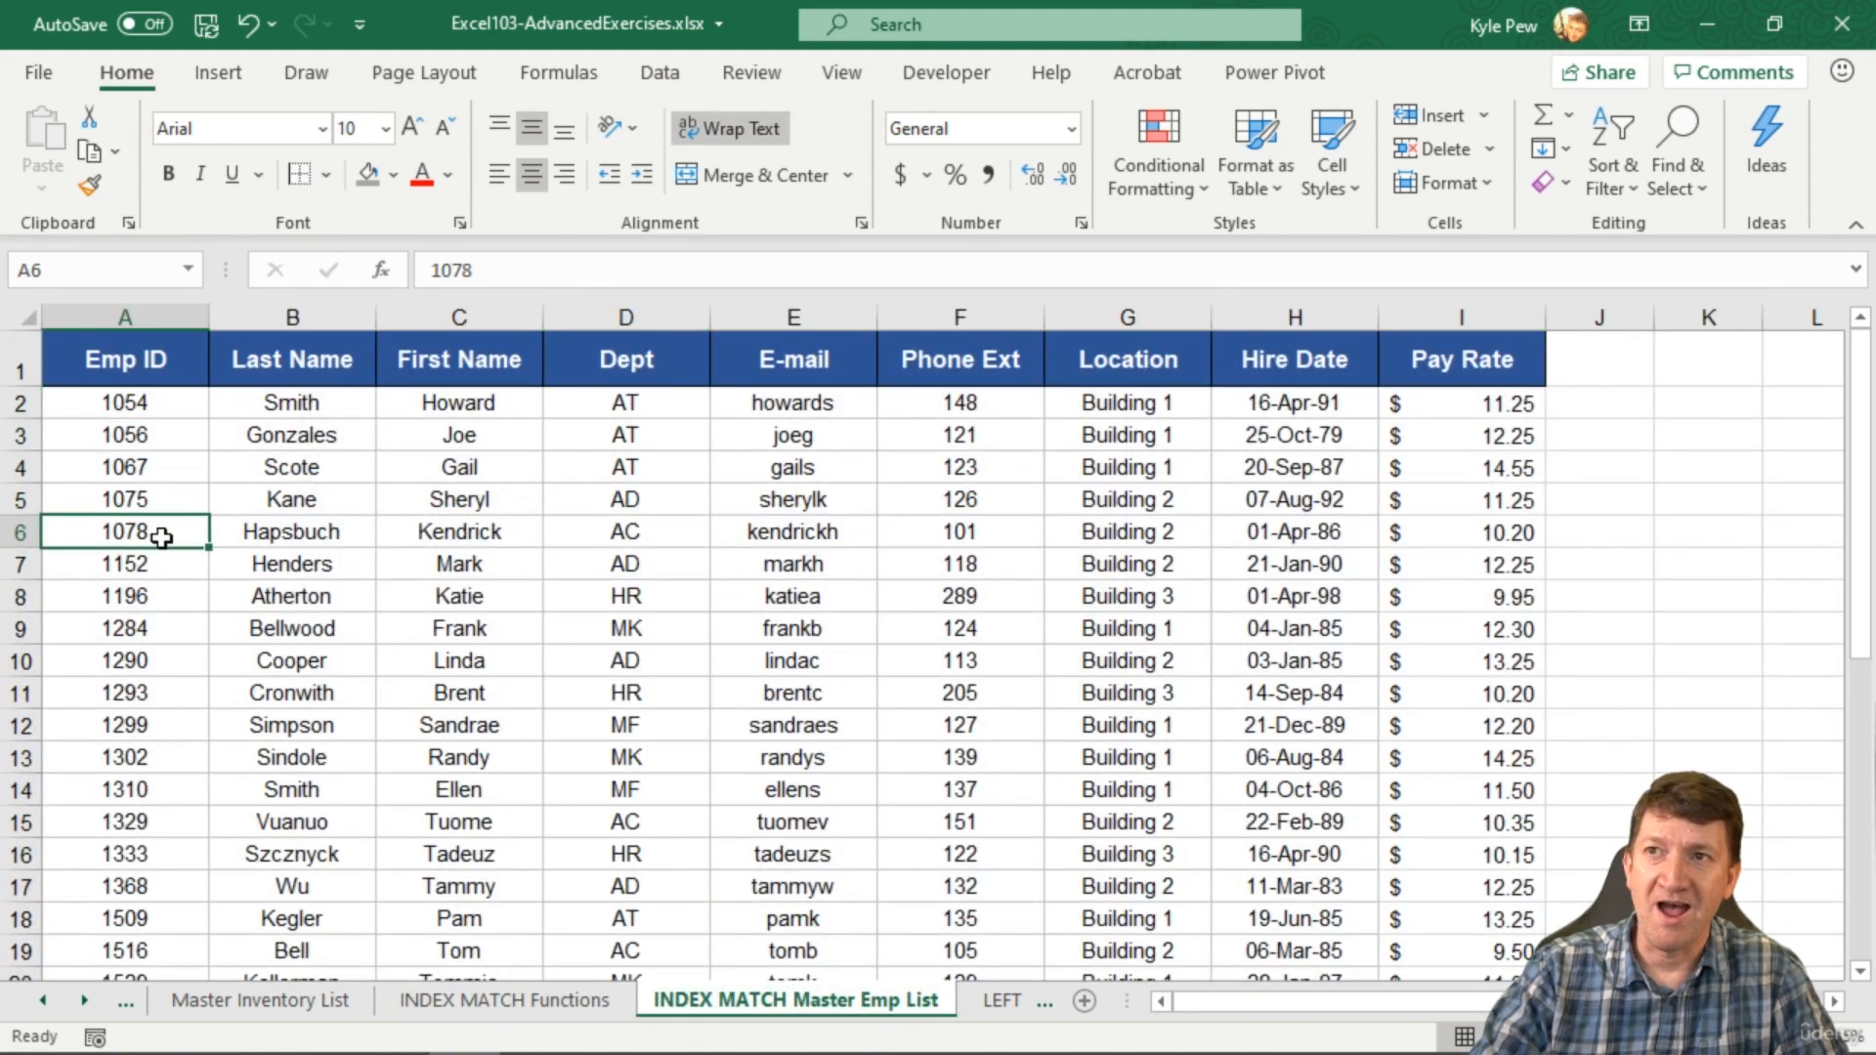
click(489, 1001)
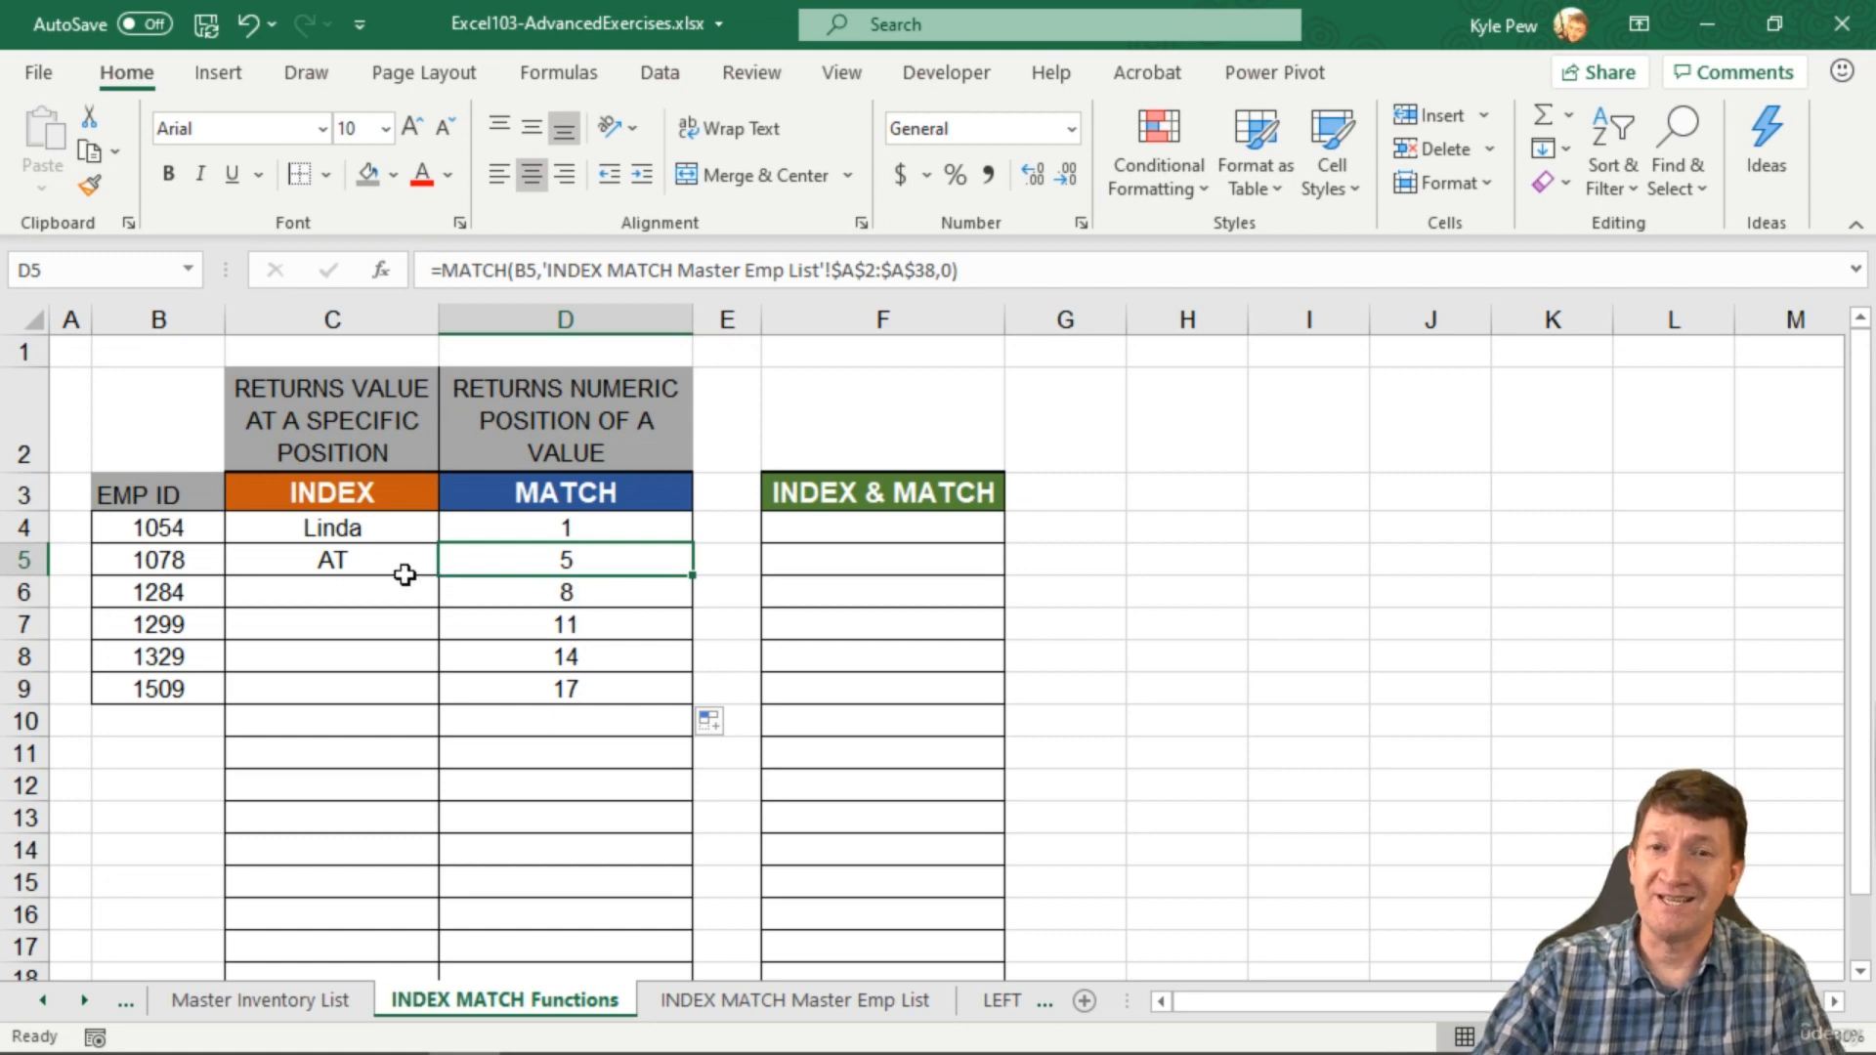
click(606, 533)
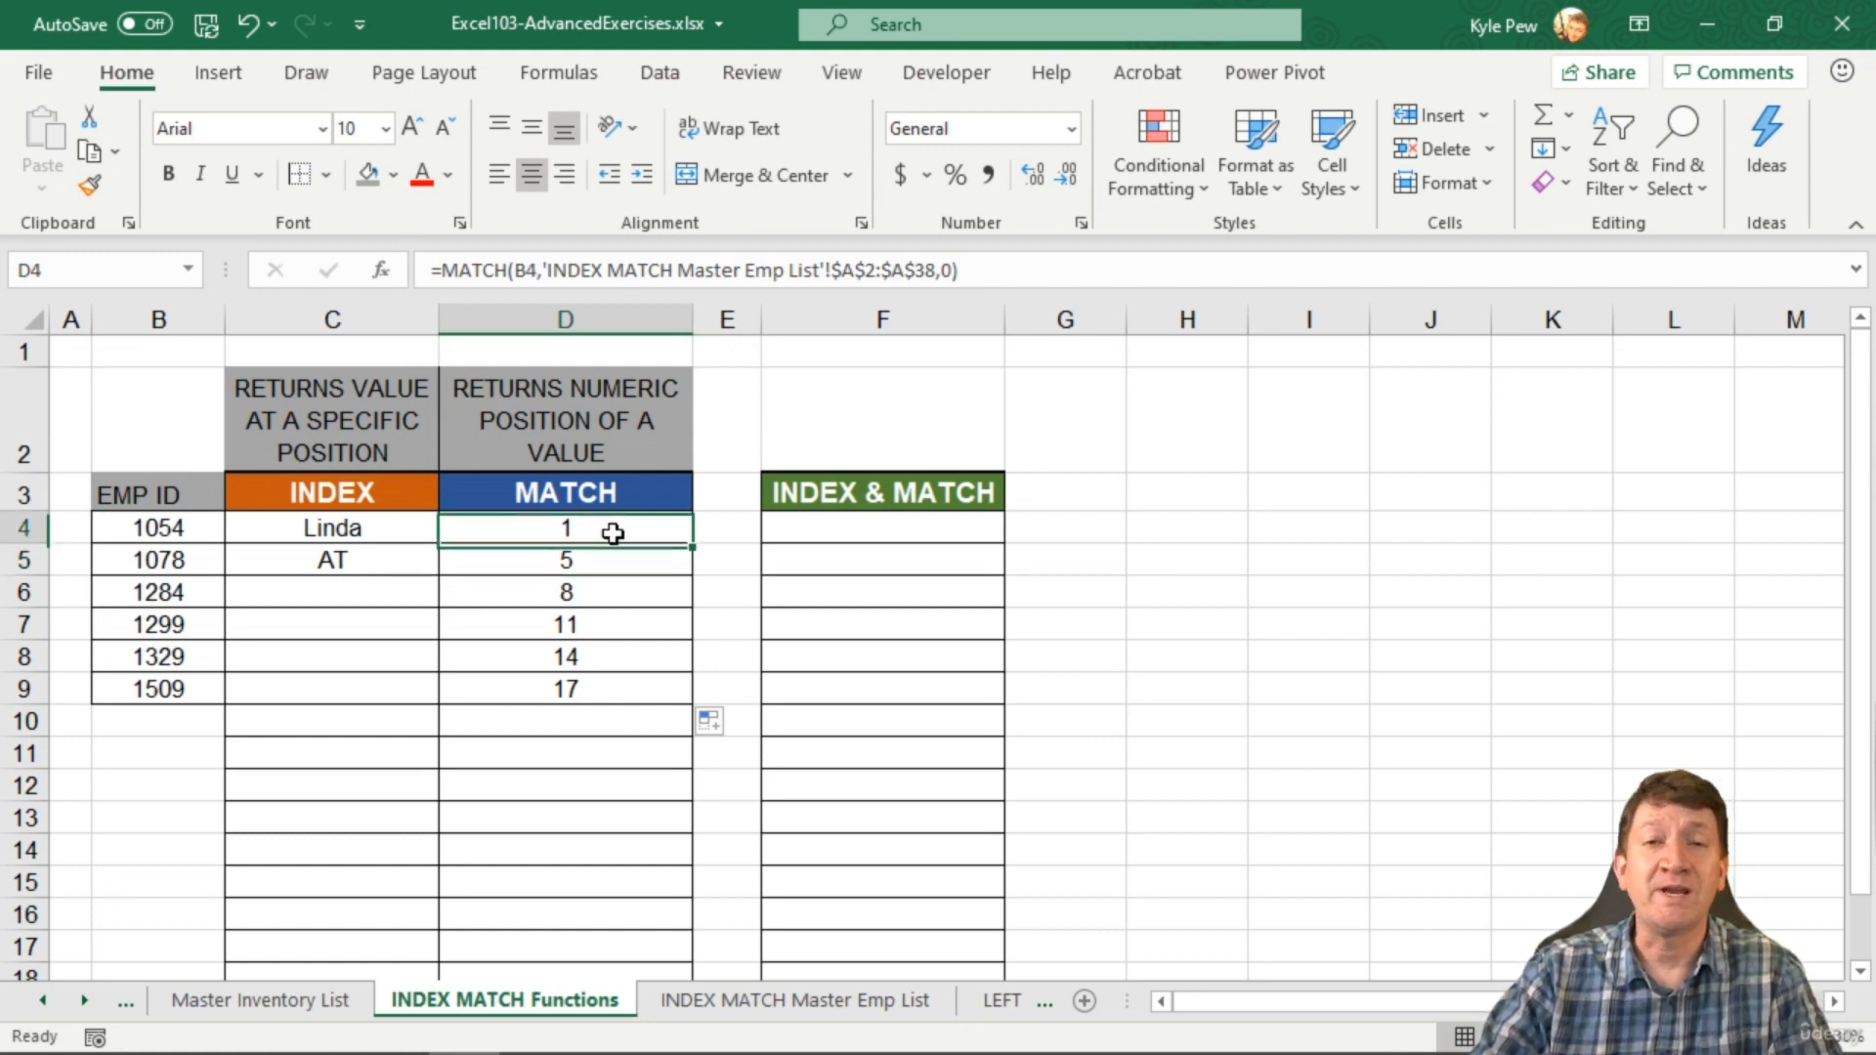